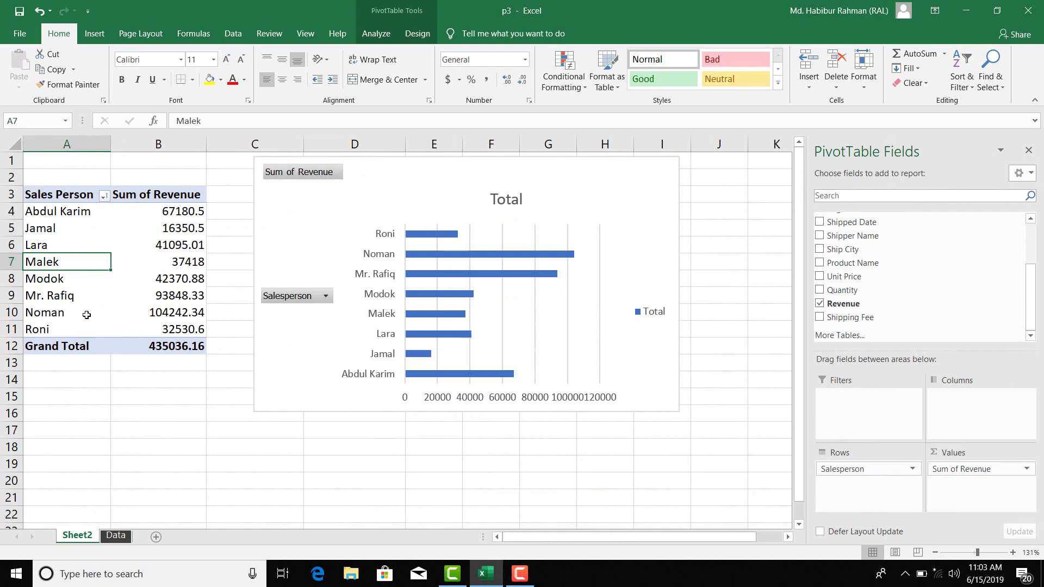
Apply a Top 3 value filter to Sales Person, then clear it to show all salespeople.
left_click(157, 245)
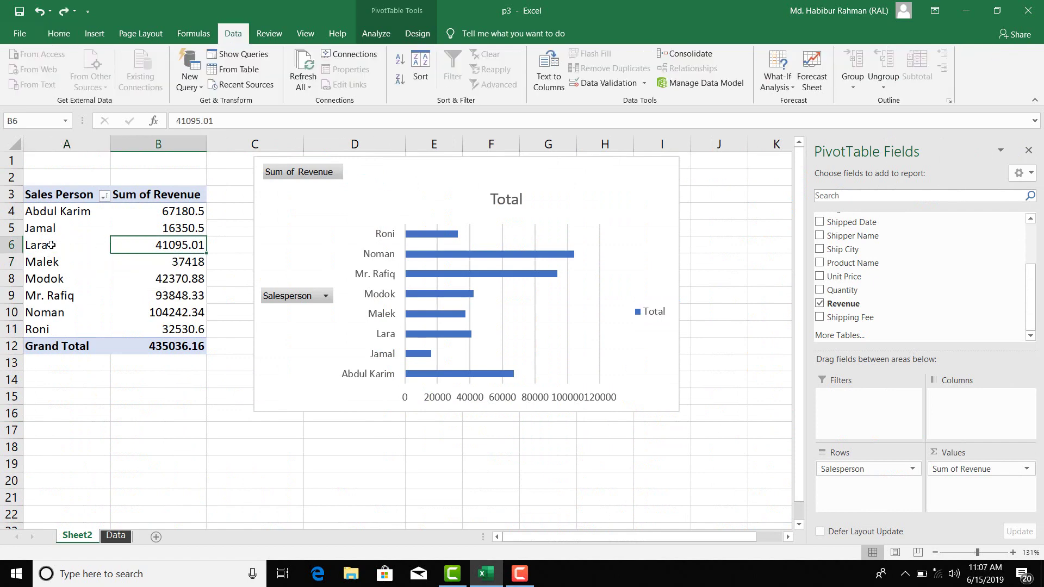
left_click(104, 196)
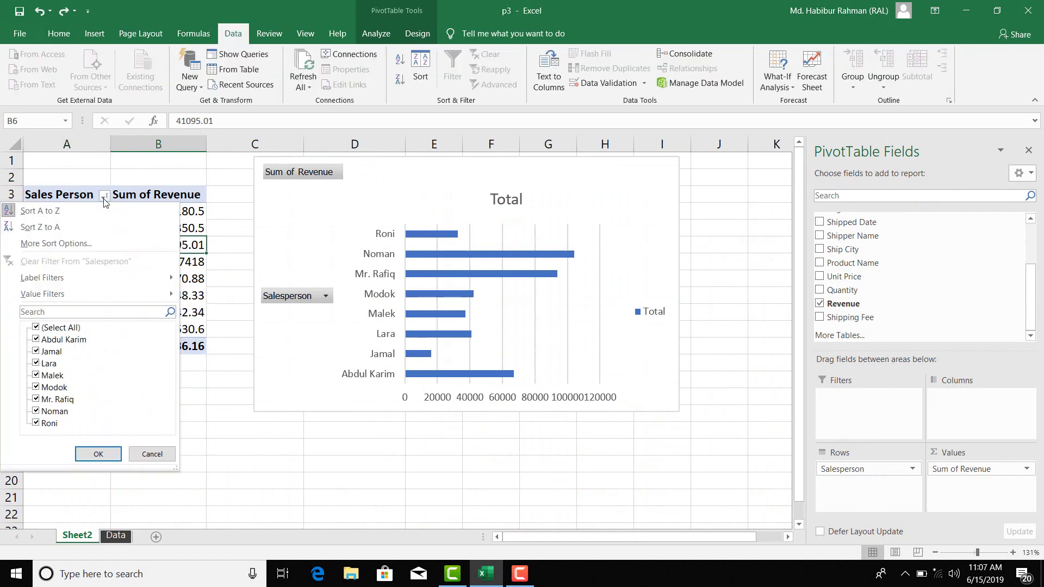
mouse_move(49, 299)
left_click(246, 449)
left_click(694, 329)
key("BackSpace")
key("BackSpace")
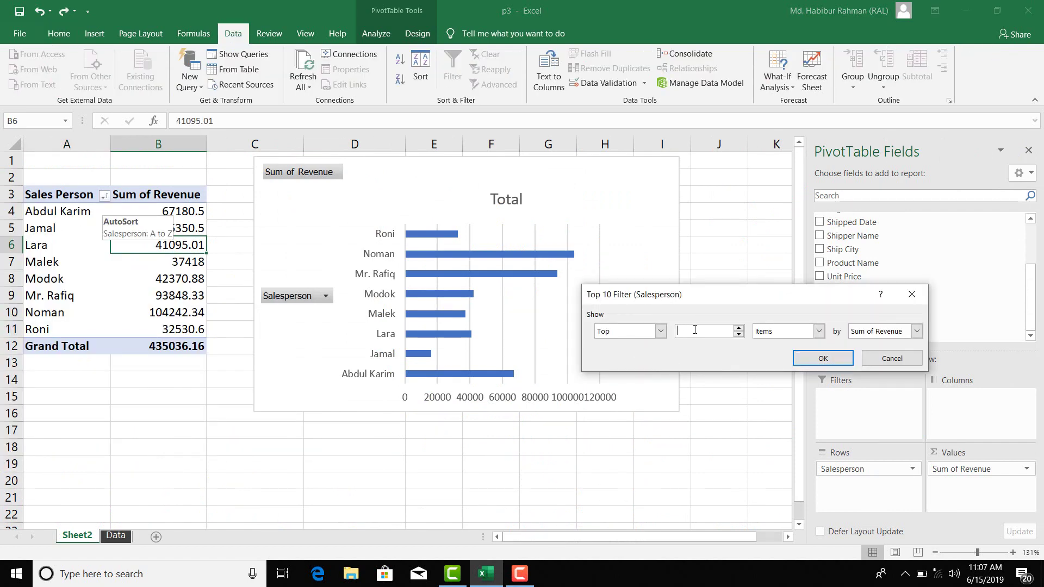
type("3")
left_click(822, 358)
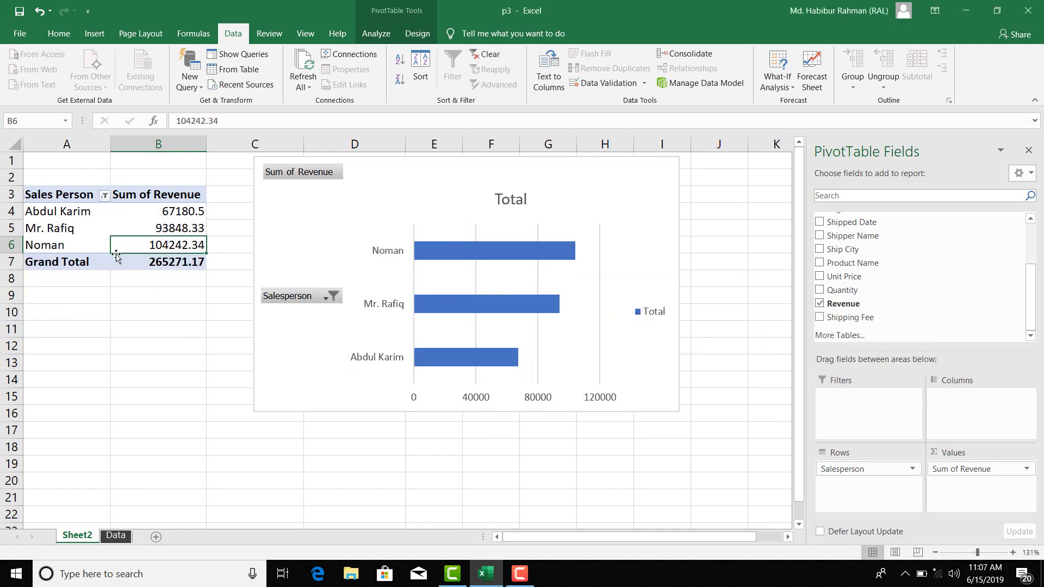
left_click(104, 194)
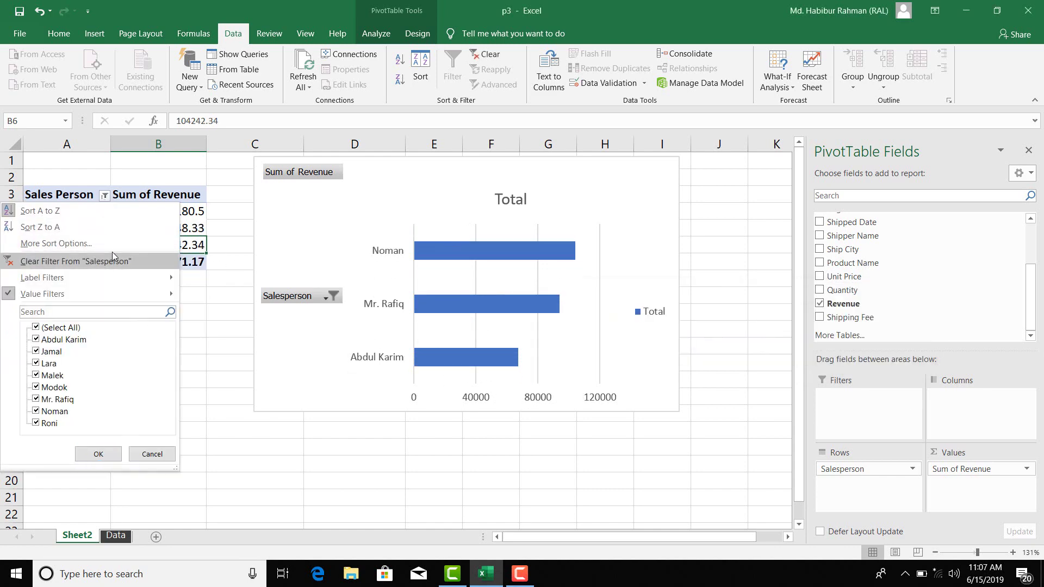
left_click(116, 262)
Sort the salespeople by Sum of Revenue, largest to smallest.
right_click(184, 245)
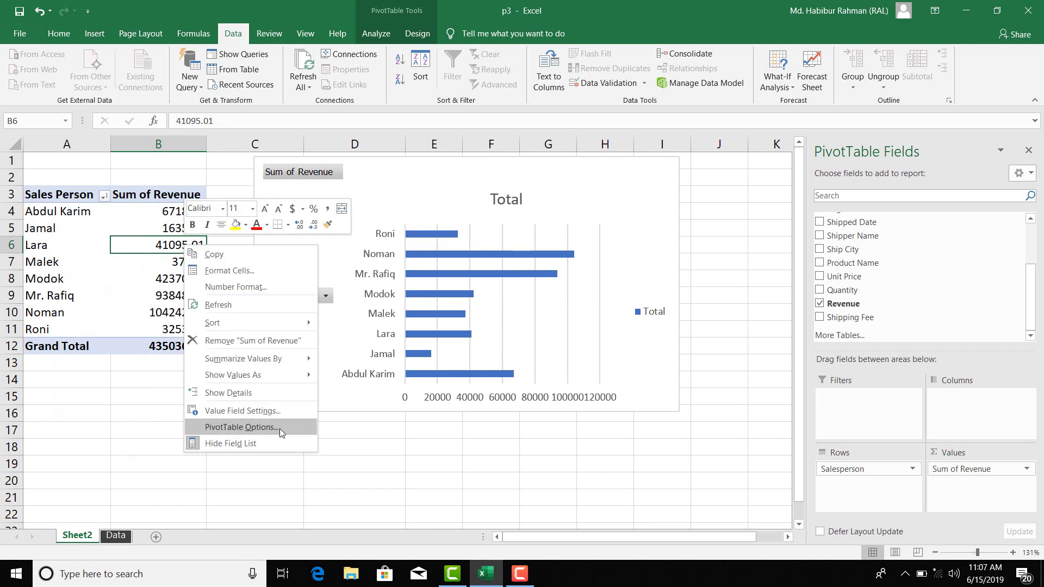
mouse_move(218, 323)
left_click(387, 340)
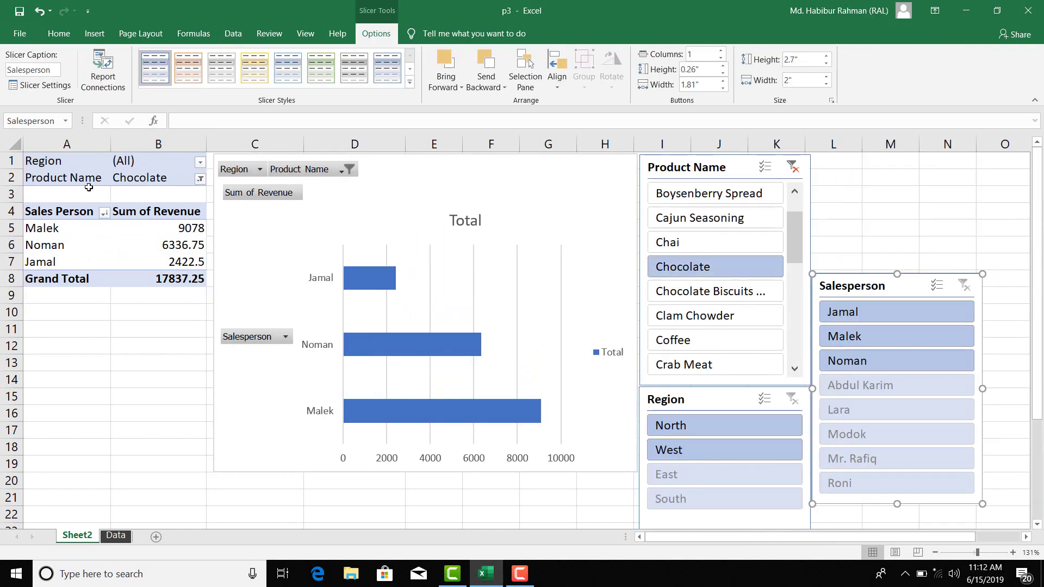
Filter by one Region in its slicer, then clear the Product Name slicer filter.
left_click(699, 426)
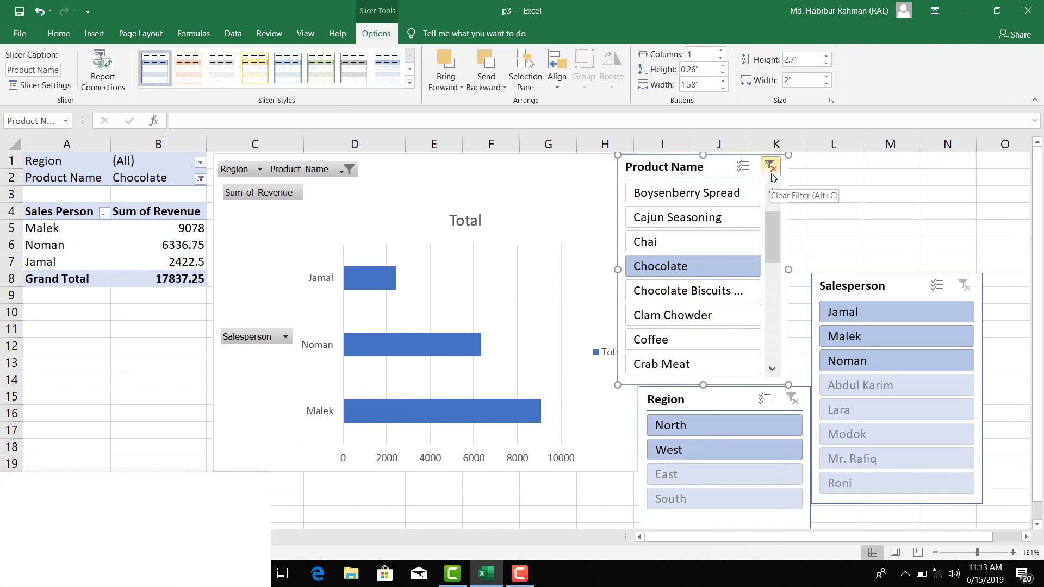
left_click_drag(772, 175, 795, 171)
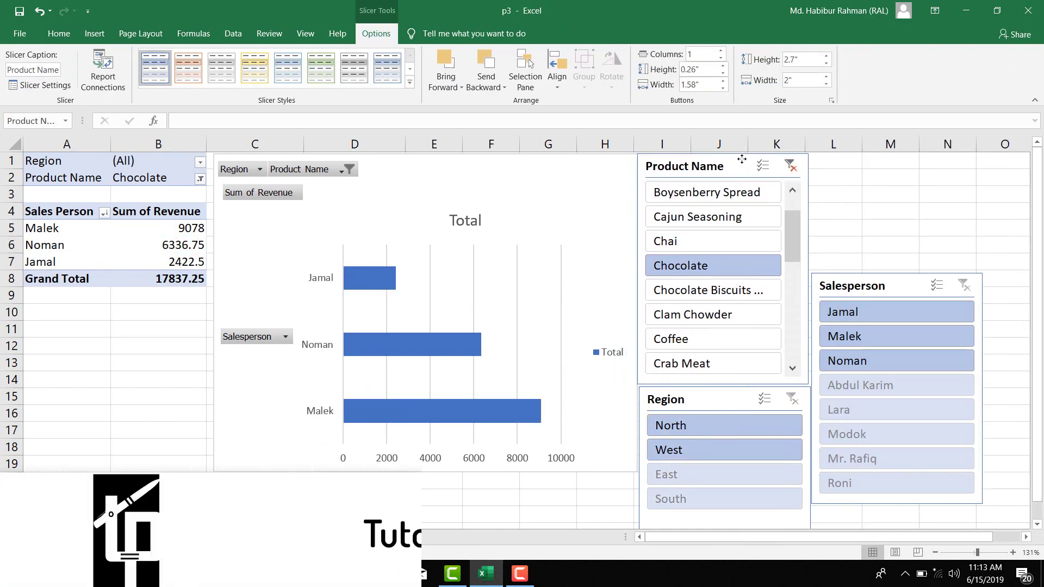
left_click(791, 165)
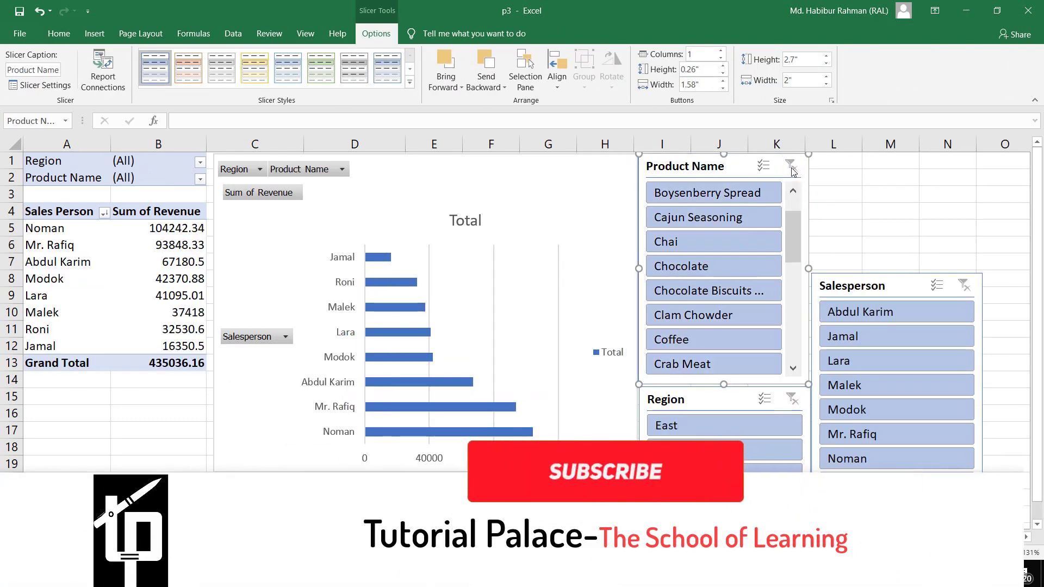
left_click(930, 211)
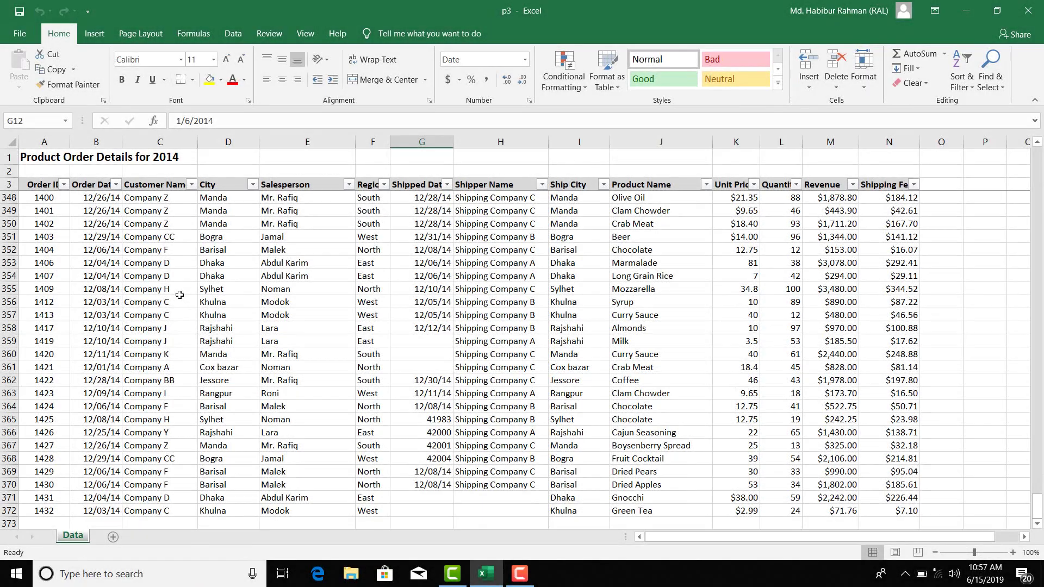
scroll(180, 295, "up", 3)
scroll(180, 295, "up", 20)
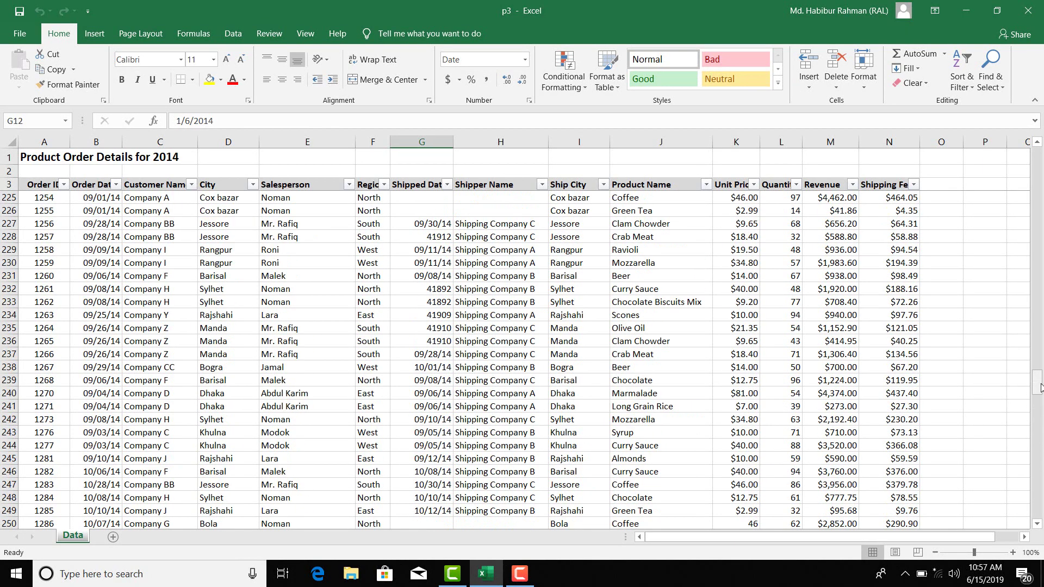
left_click_drag(1037, 383, 1036, 163)
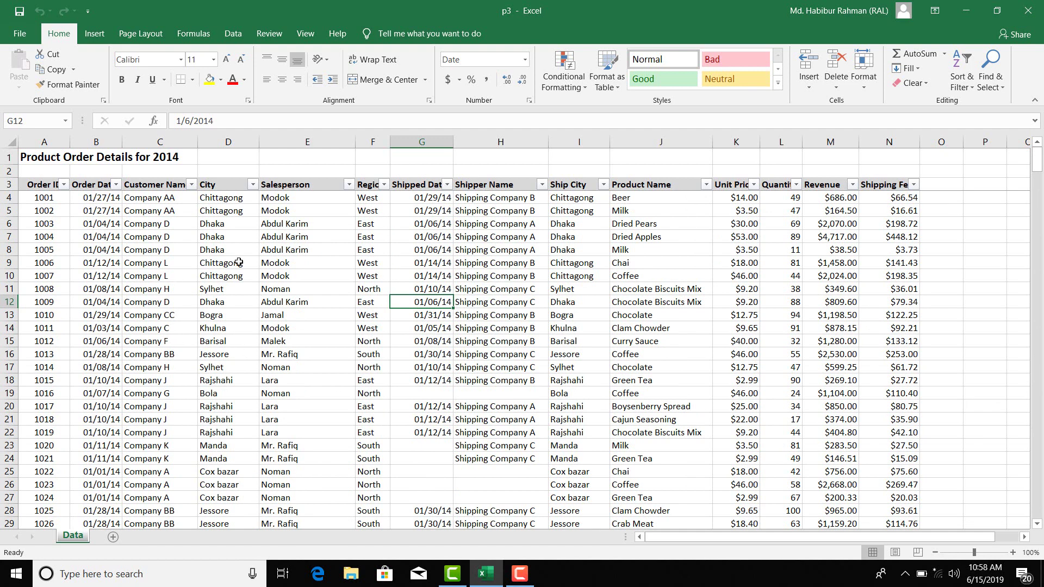
left_click(313, 221)
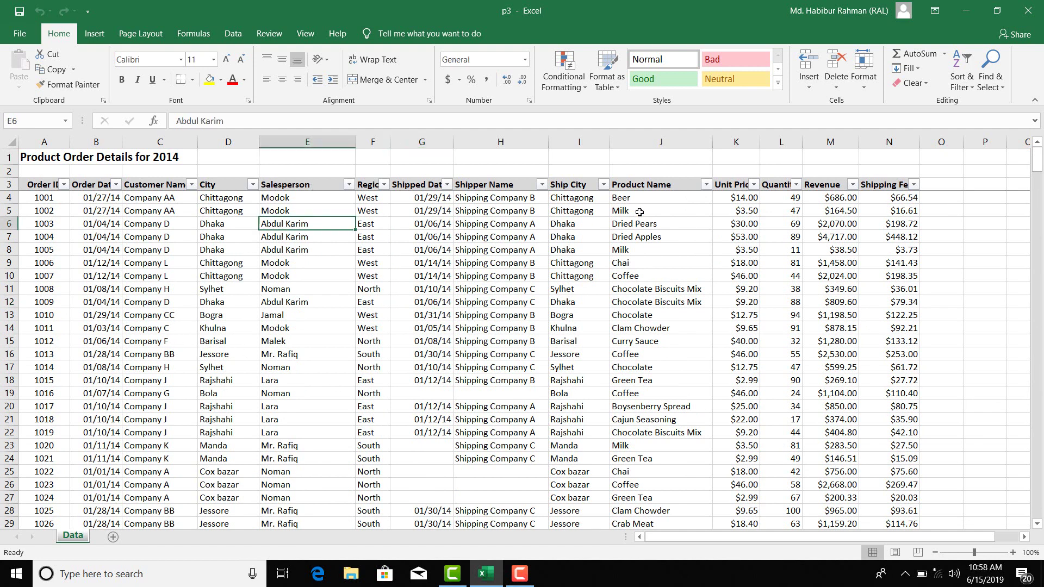
left_click(650, 237)
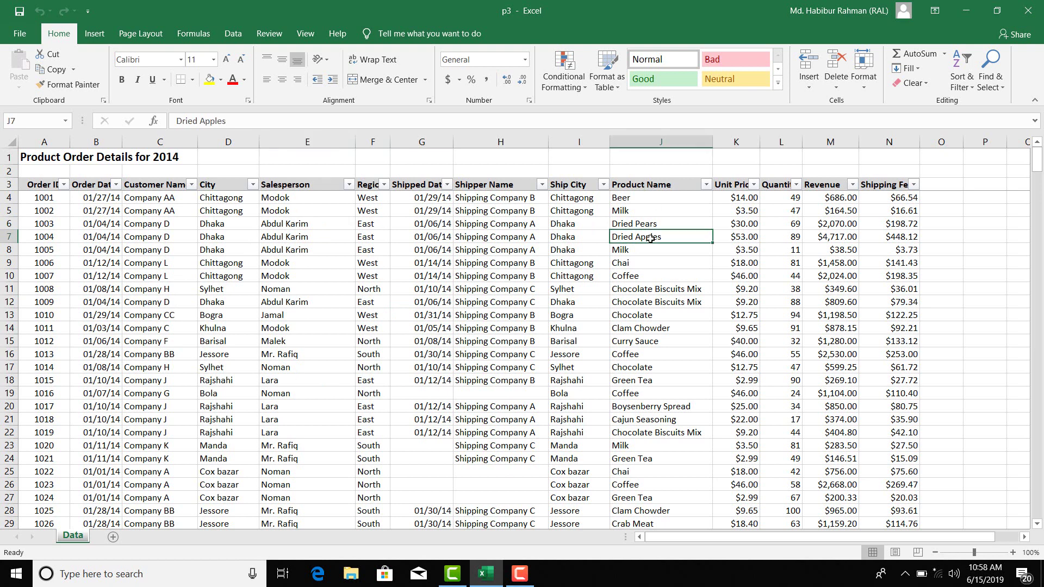
left_click(154, 251)
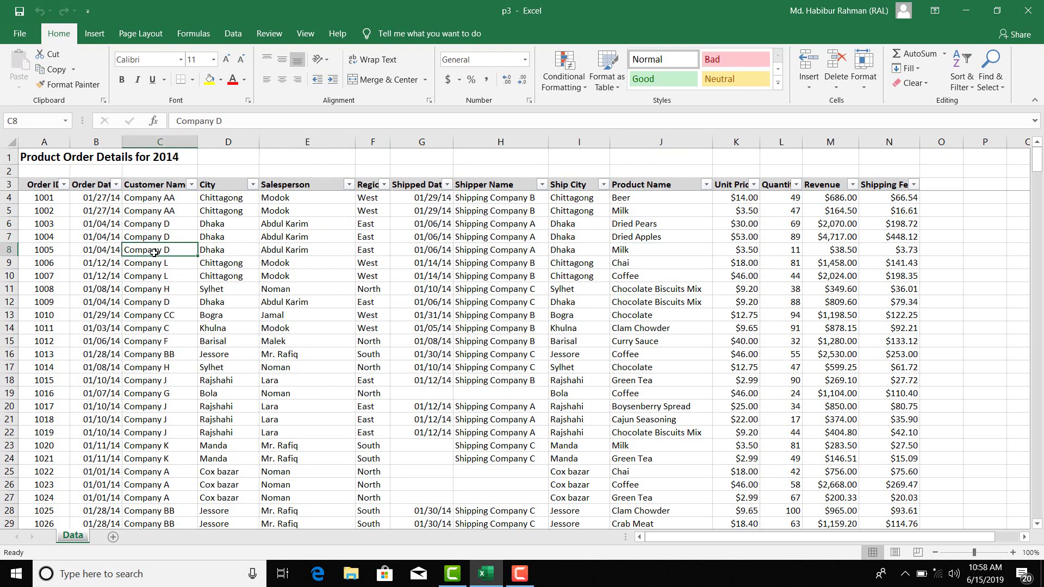
left_click(829, 251)
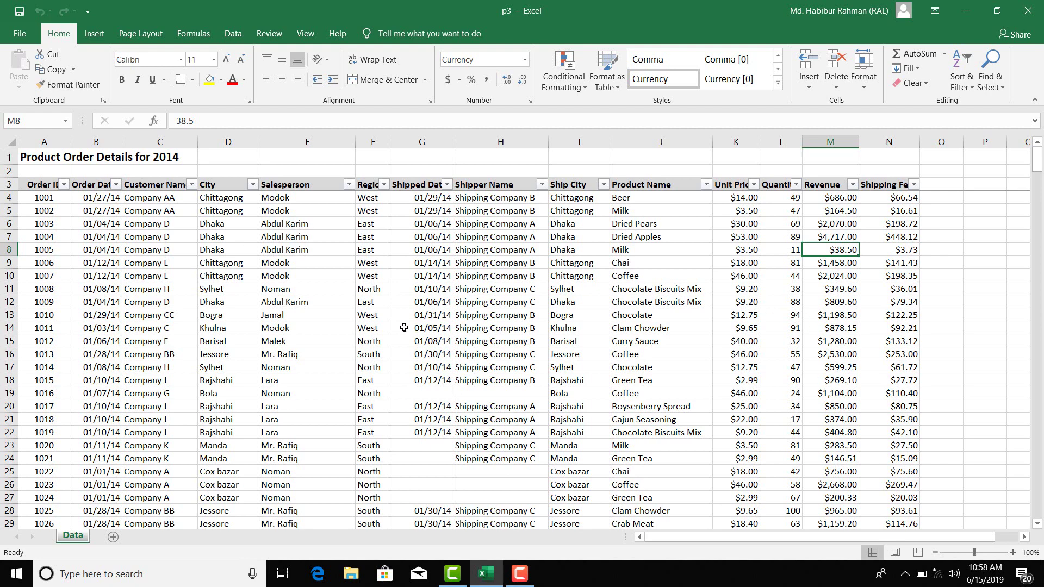
Insert an empty PivotTable from Data!$A$3:$N$372 on a new worksheet.
left_click(96, 36)
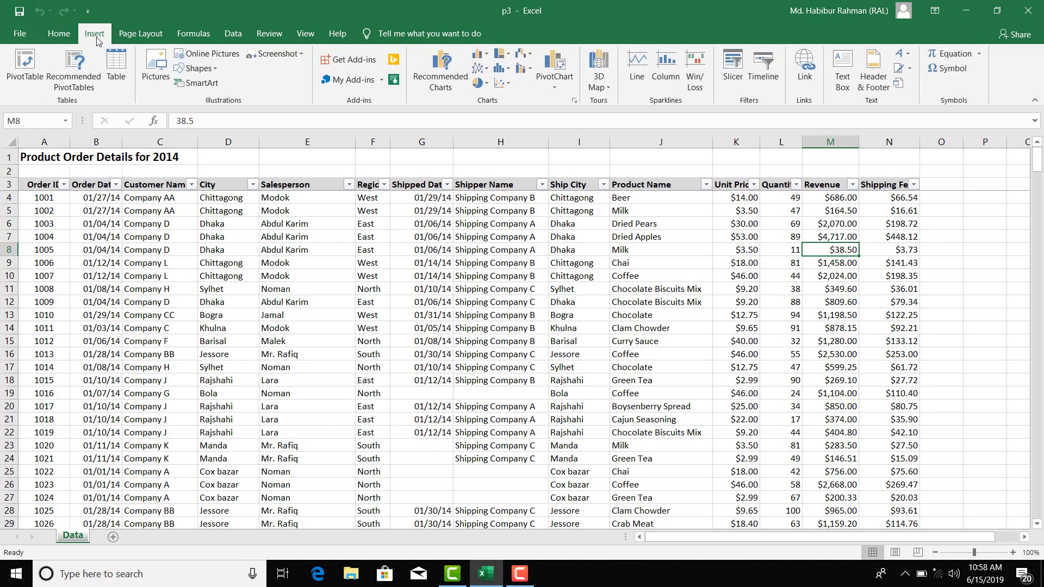
left_click(26, 62)
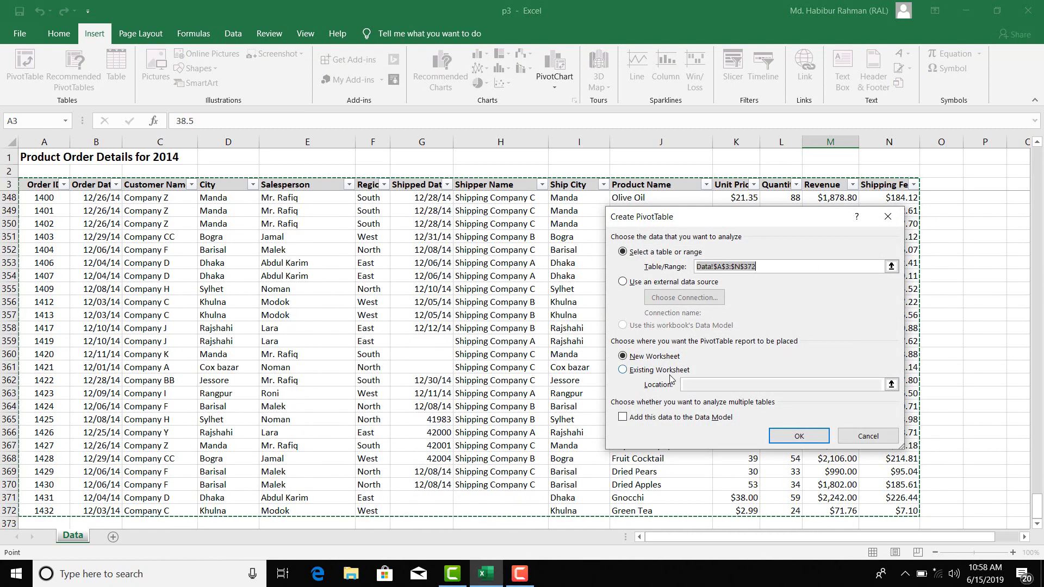
left_click(812, 440)
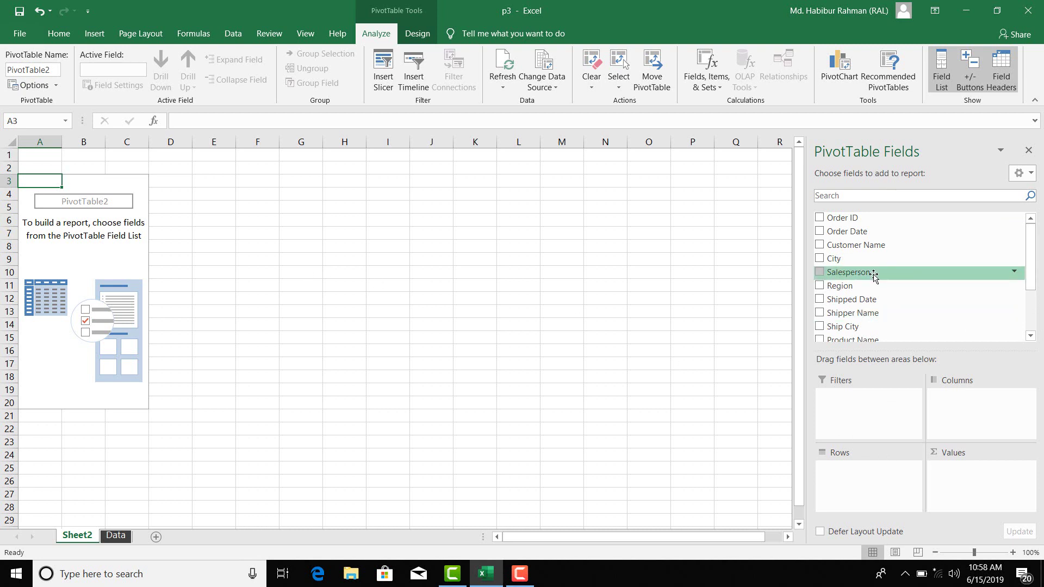
Put Salesperson in Rows and Revenue, Quantity and a second Revenue in Values.
left_click_drag(873, 276, 886, 489)
left_click_drag(48, 195, 35, 284)
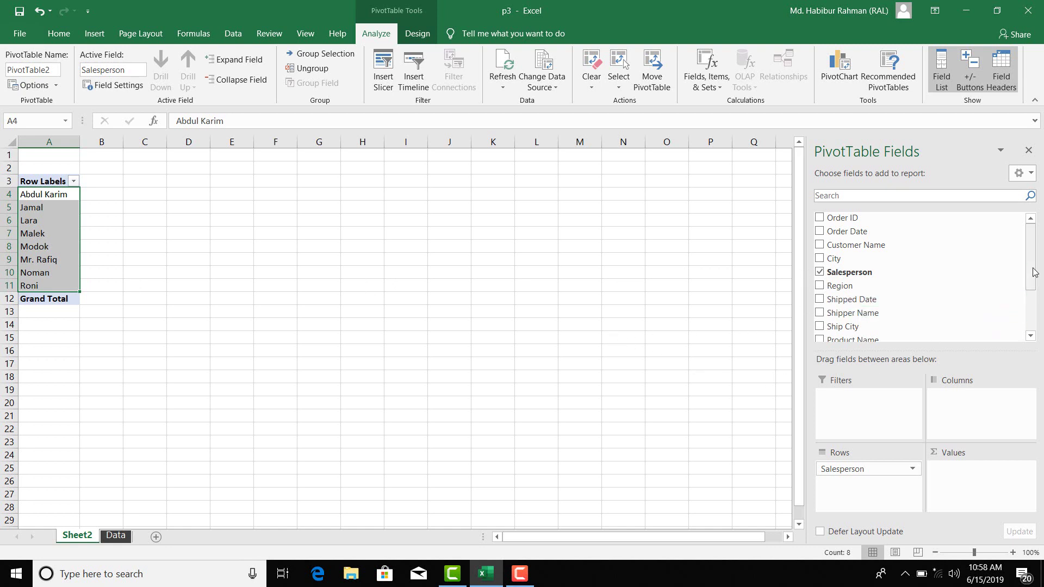
left_click_drag(1037, 270, 1033, 315)
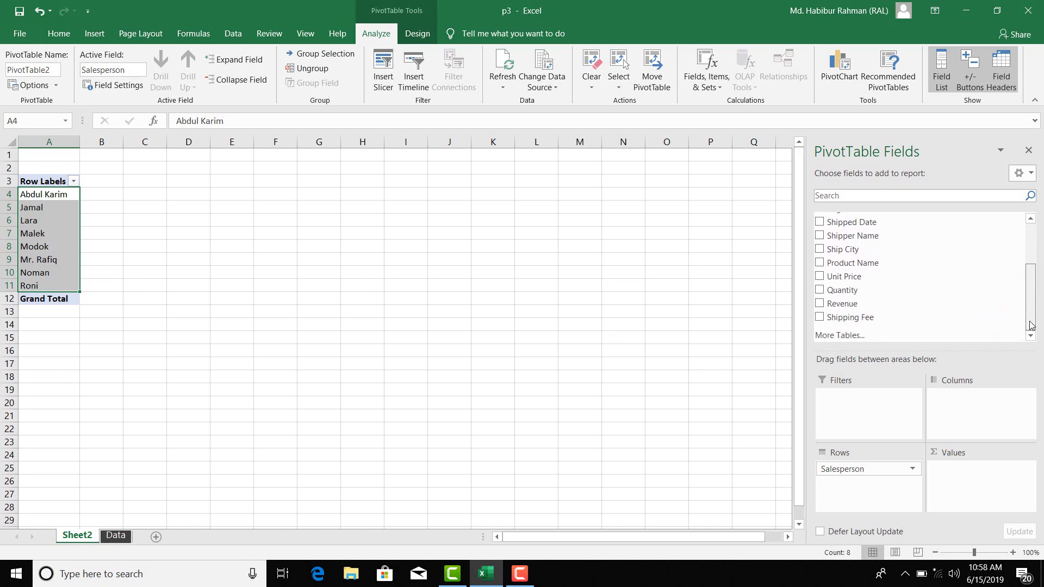
left_click_drag(906, 304, 983, 490)
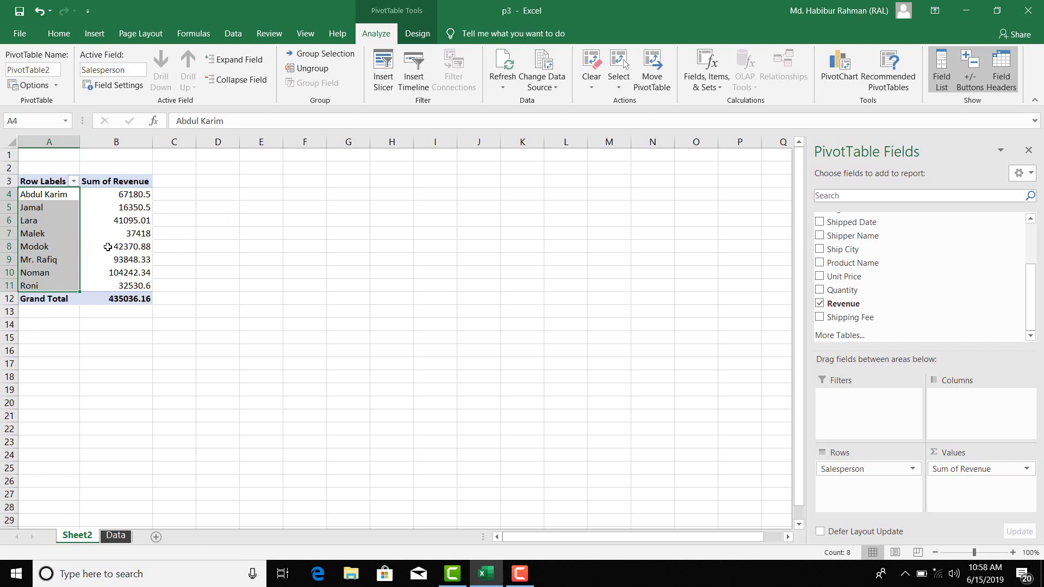
left_click(104, 244)
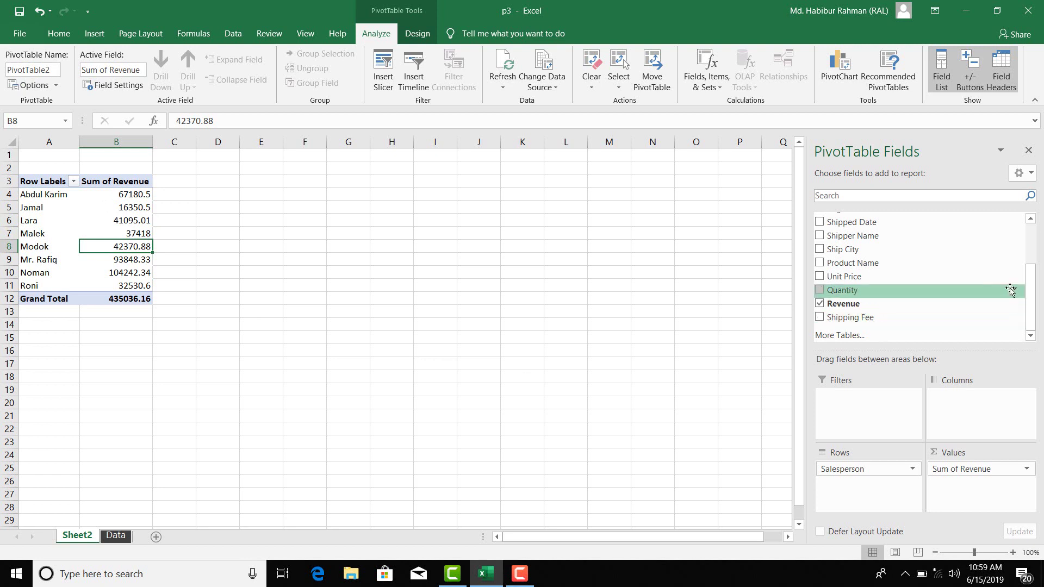
left_click_drag(876, 293, 989, 499)
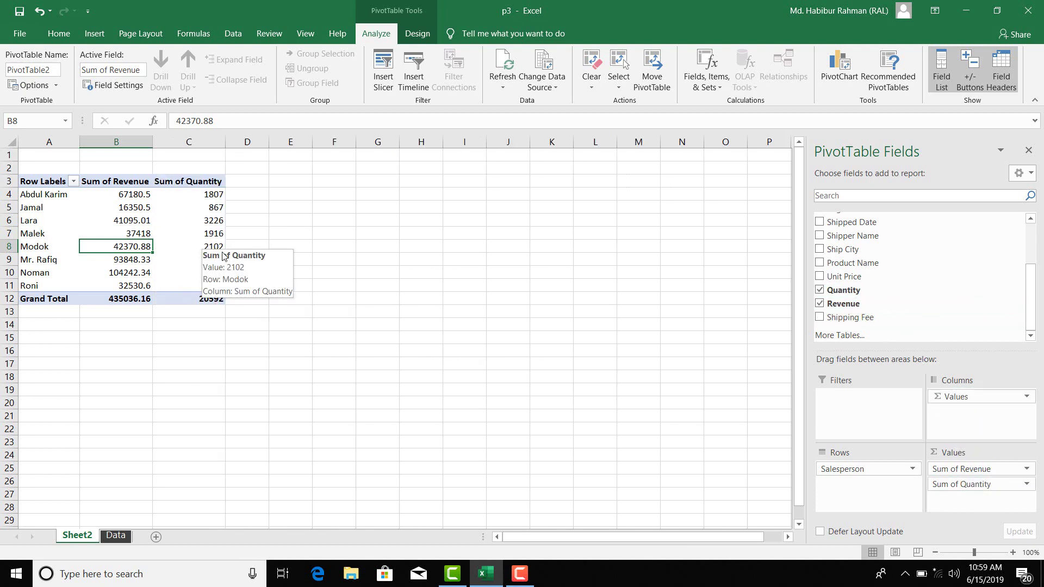
left_click_drag(861, 304, 971, 514)
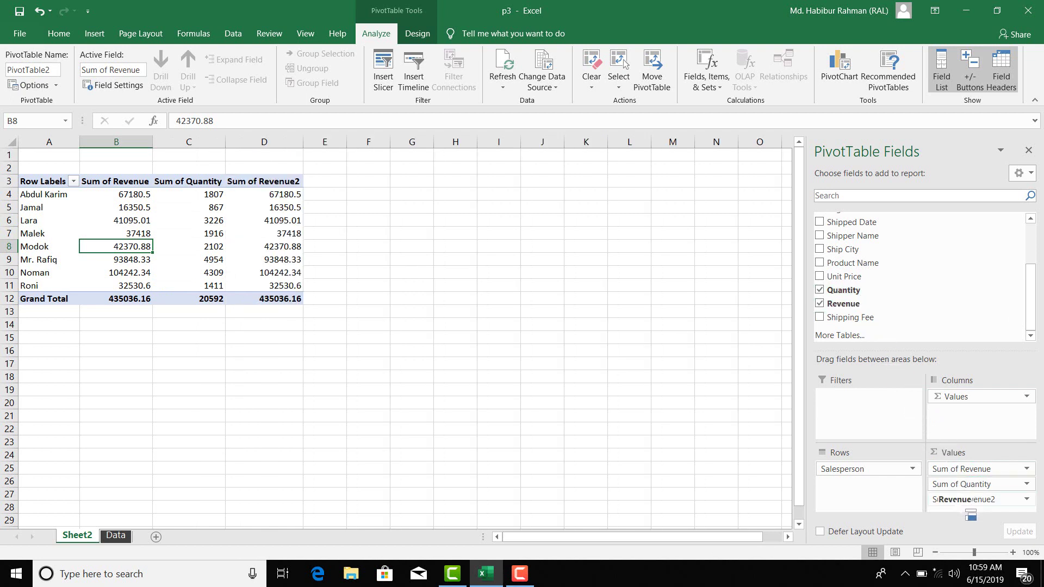
Show the Sum of Revenue2 values as % of Grand Total.
left_click(281, 200)
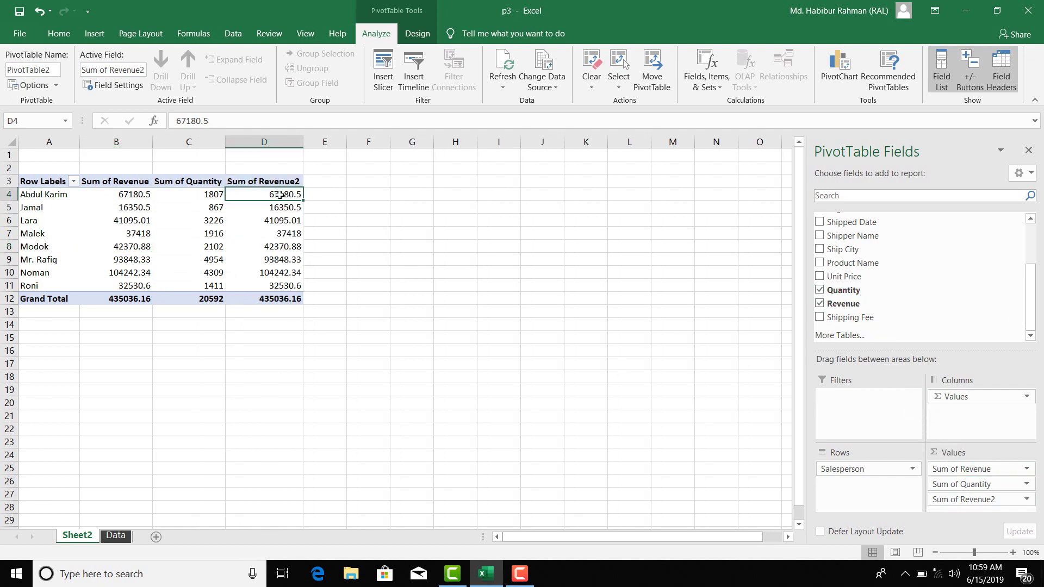
right_click(280, 195)
mouse_move(366, 324)
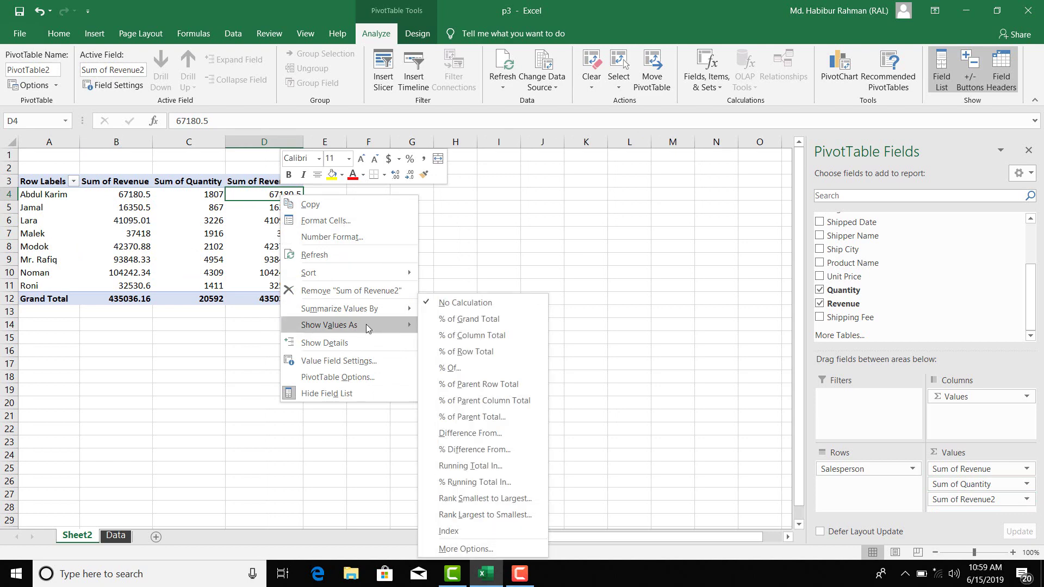
left_click(490, 319)
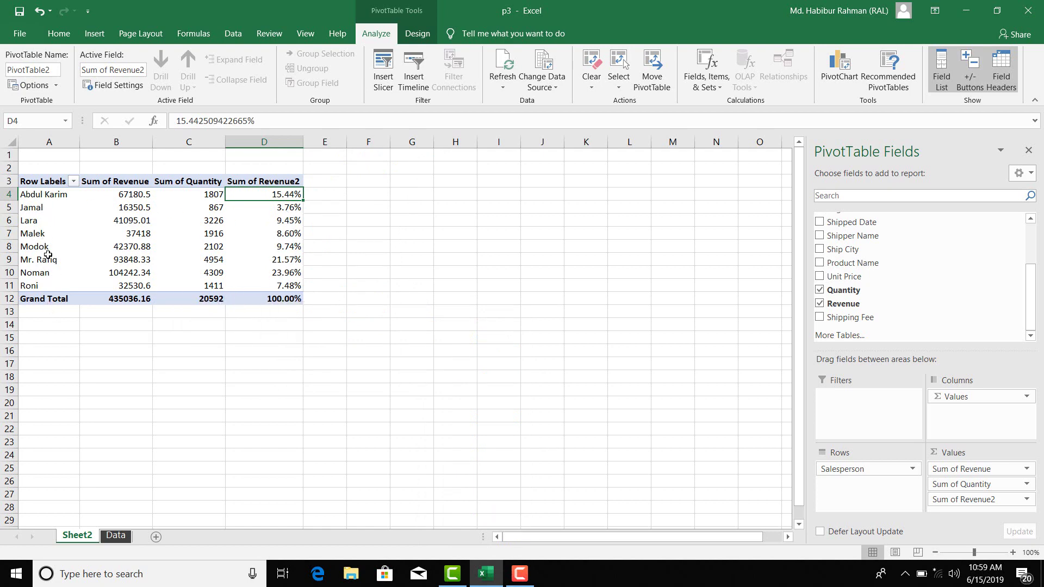
Rename the Row Labels header in A3 to 'Sales Person'.
left_click(39, 184)
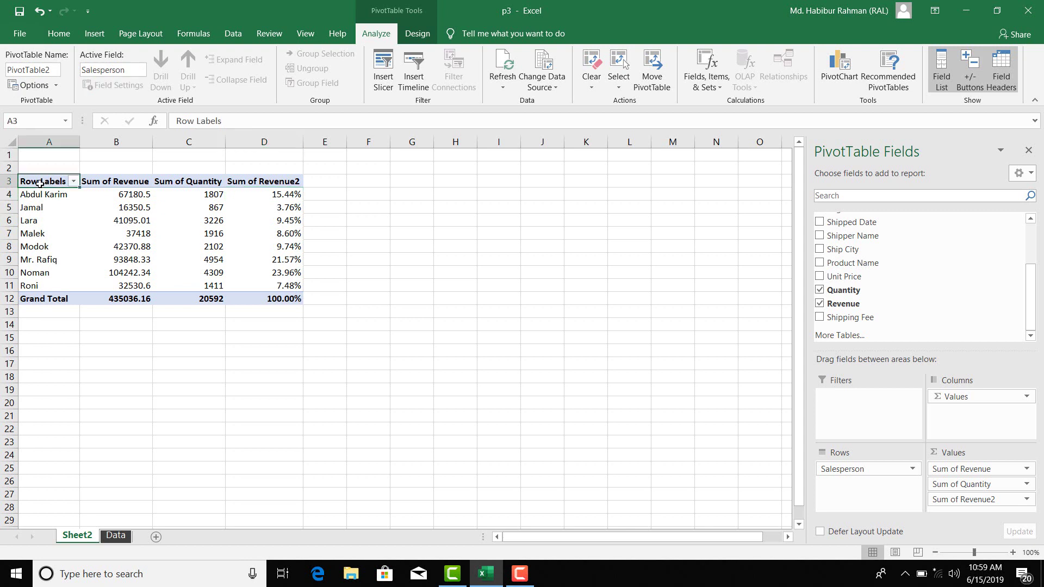
left_click(234, 122)
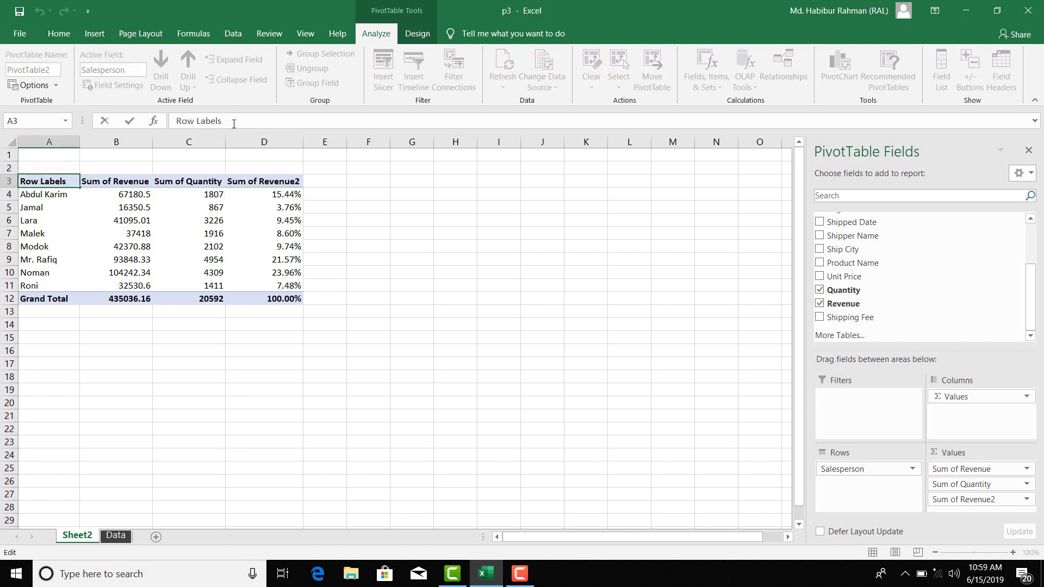
key("BackSpace")
key("BackSpace")
key("BackSpace")
key("BackSpace")
key("BackSpace")
key("BackSpace")
key("BackSpace")
key("BackSpace")
key("BackSpace")
type("Sales person")
key("BackSpace")
type("P")
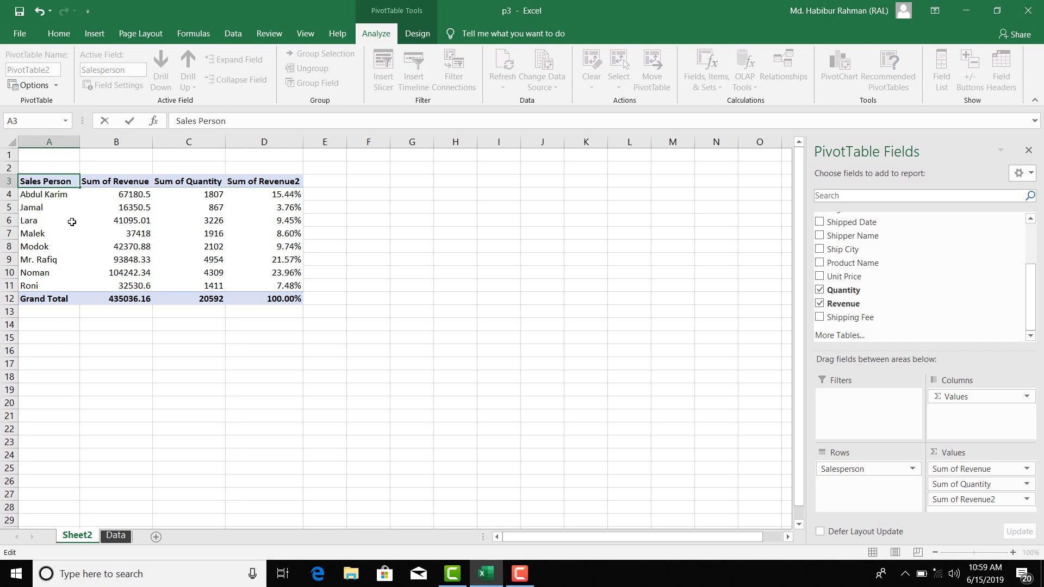
left_click(122, 233)
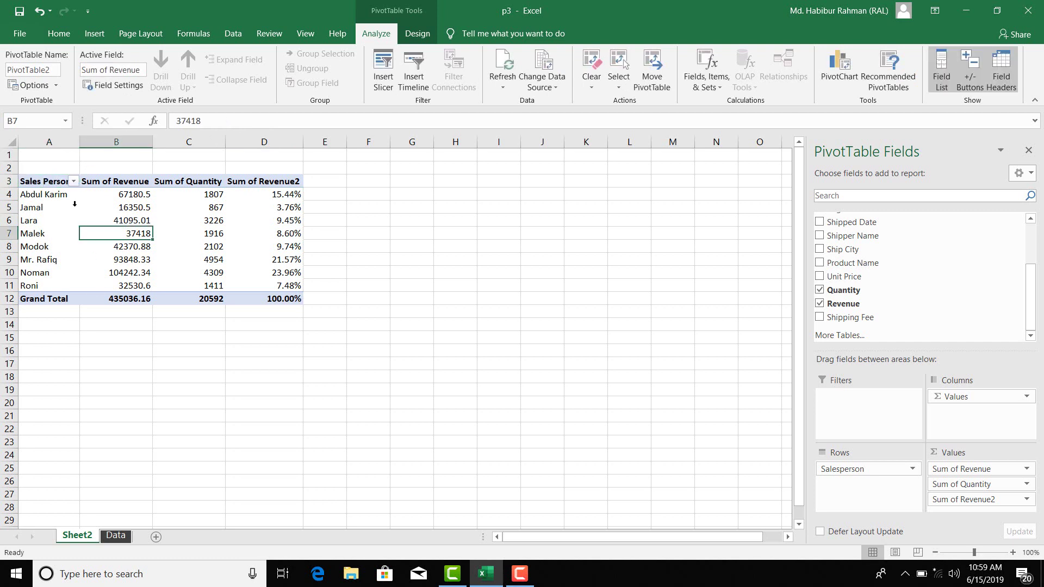
Rename the Sum of Revenue2 header to '% of grand Total'.
left_click(253, 182)
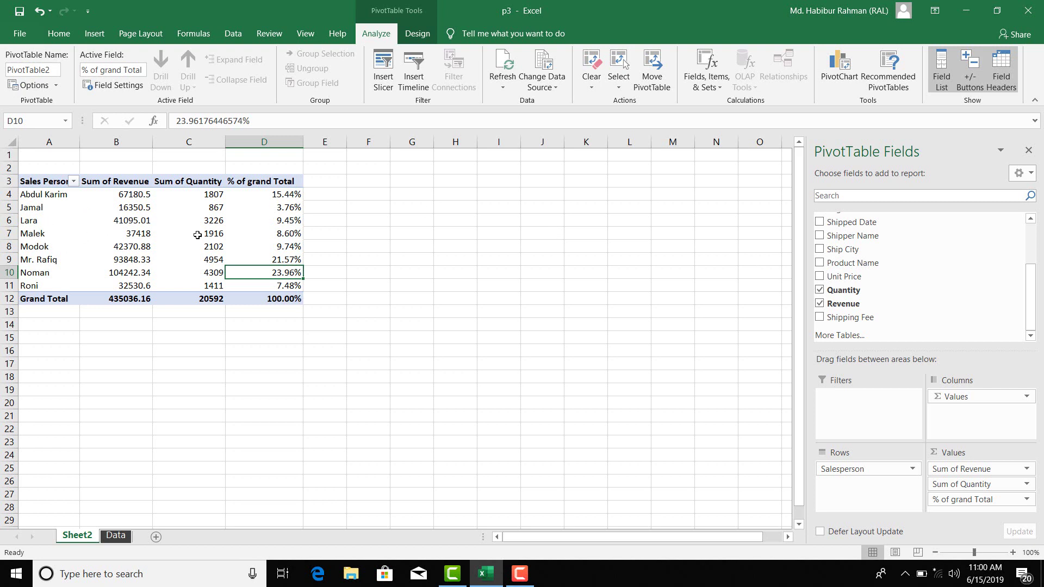
mouse_move(286, 233)
left_click(973, 554)
left_click(263, 219)
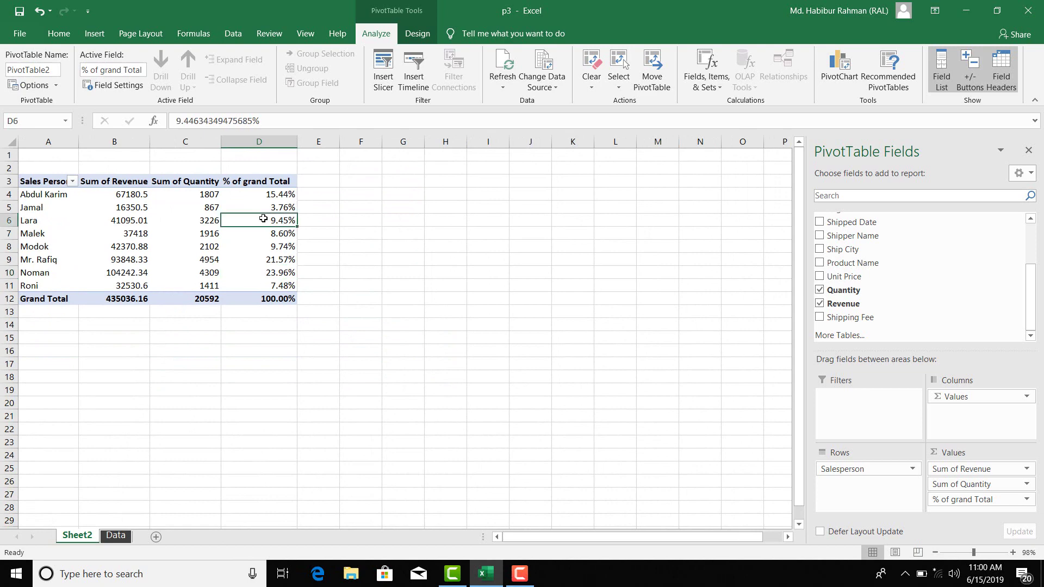
Remove the '% of grand Total' and 'Sum of Quantity' fields from the Values area.
left_click_drag(956, 500, 731, 470)
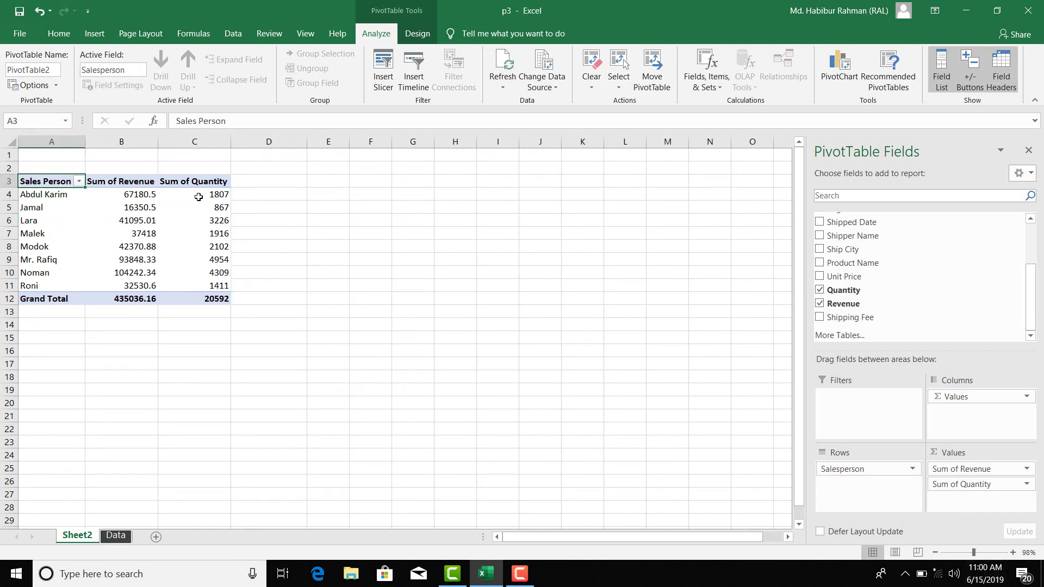
left_click_drag(946, 484, 705, 431)
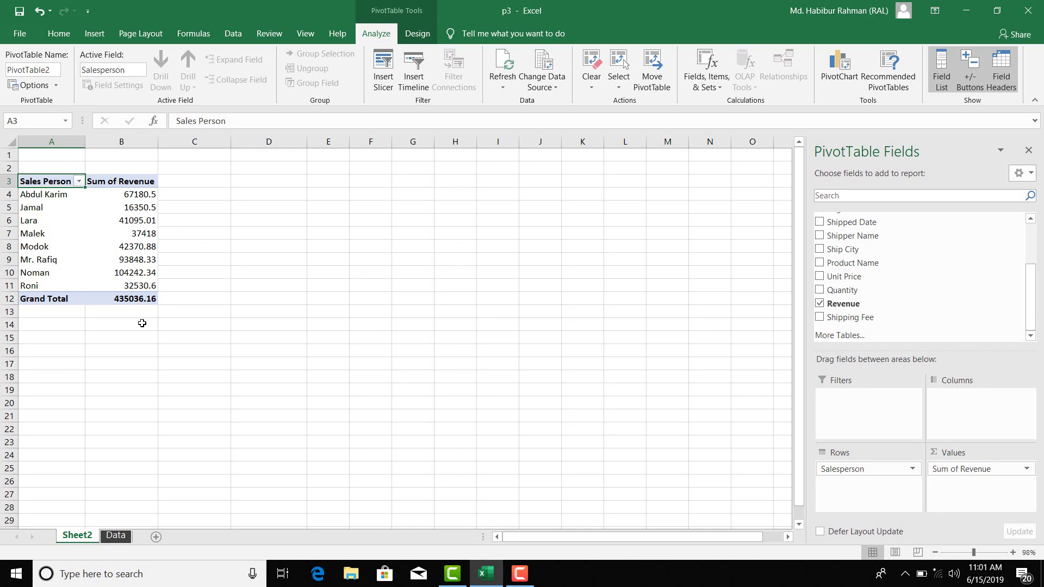
left_click(976, 553)
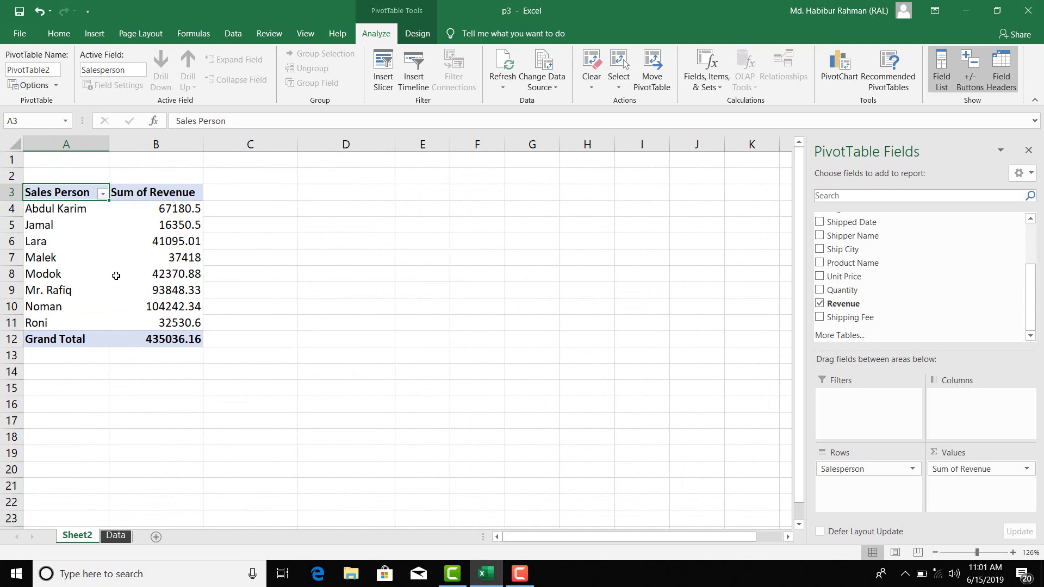
left_click(163, 245)
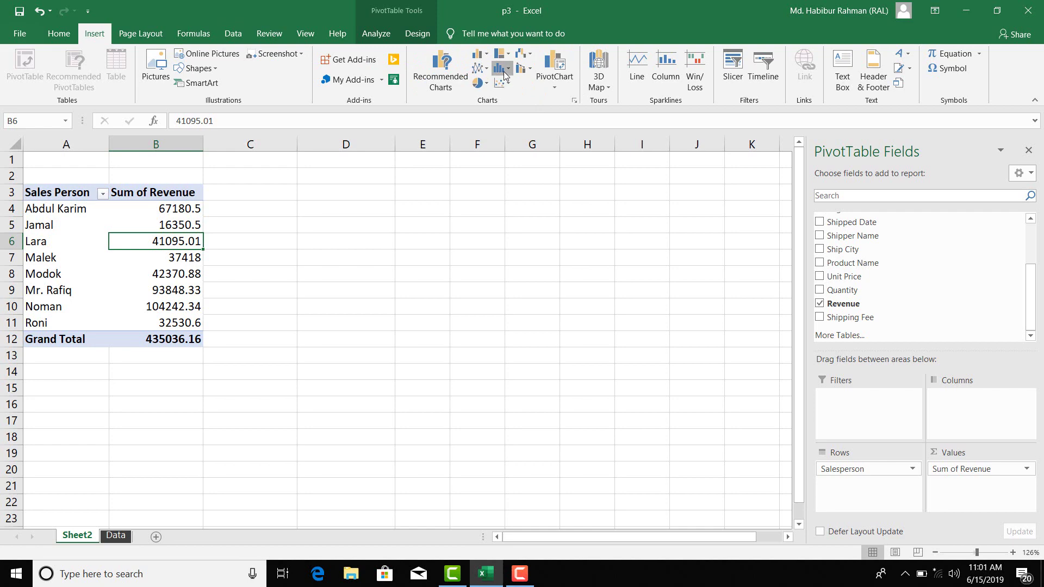
Insert a 2-D Clustered Bar PivotChart of Sum of Revenue by salesperson.
left_click(477, 54)
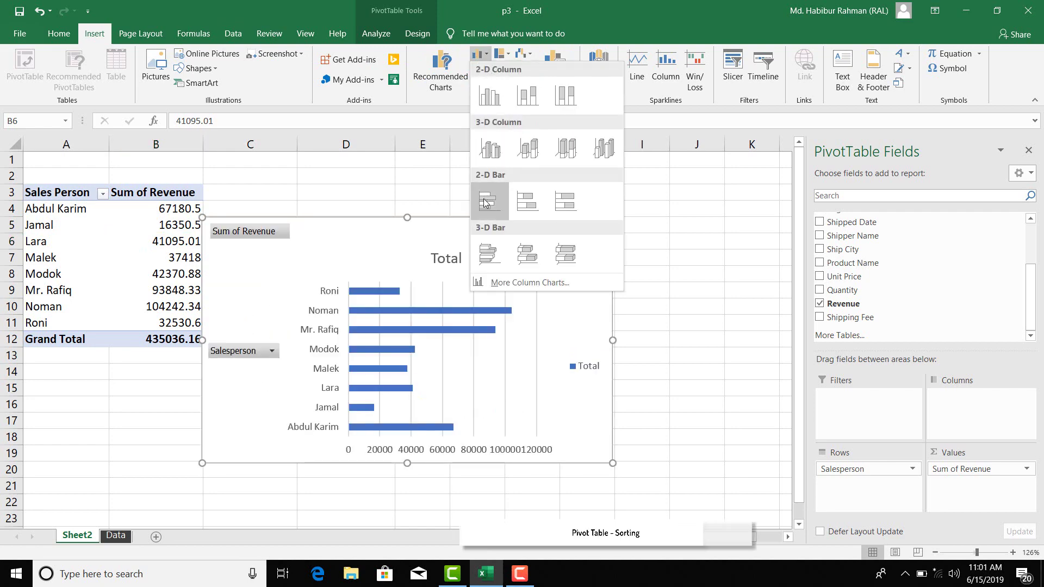
left_click(487, 198)
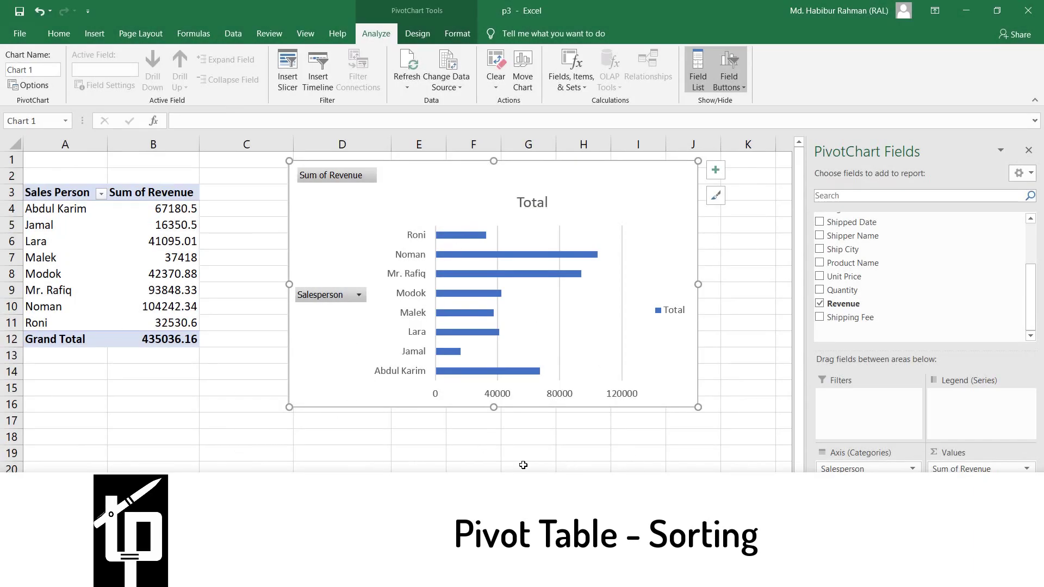
left_click(322, 480)
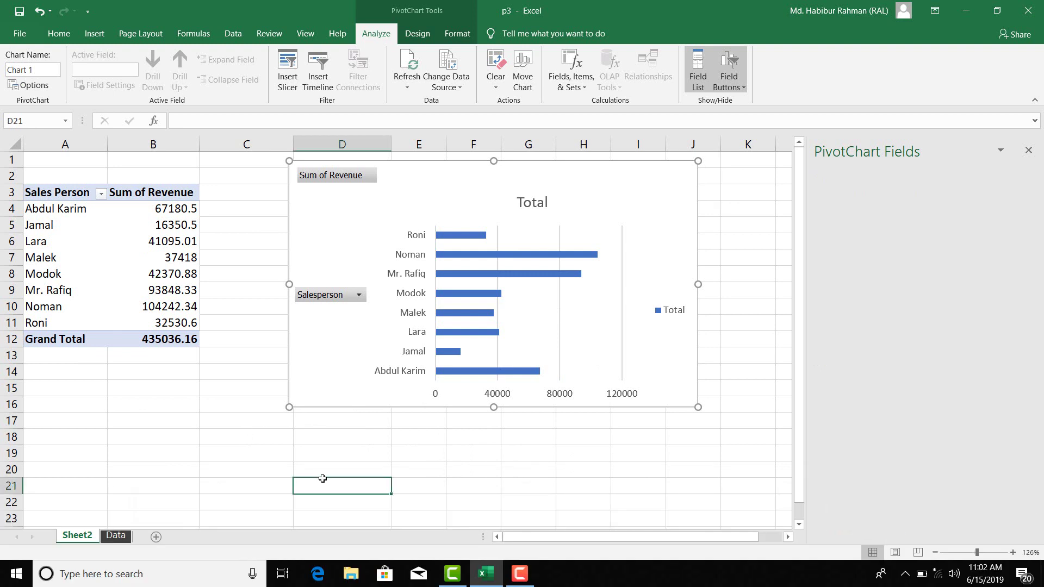
left_click(90, 242)
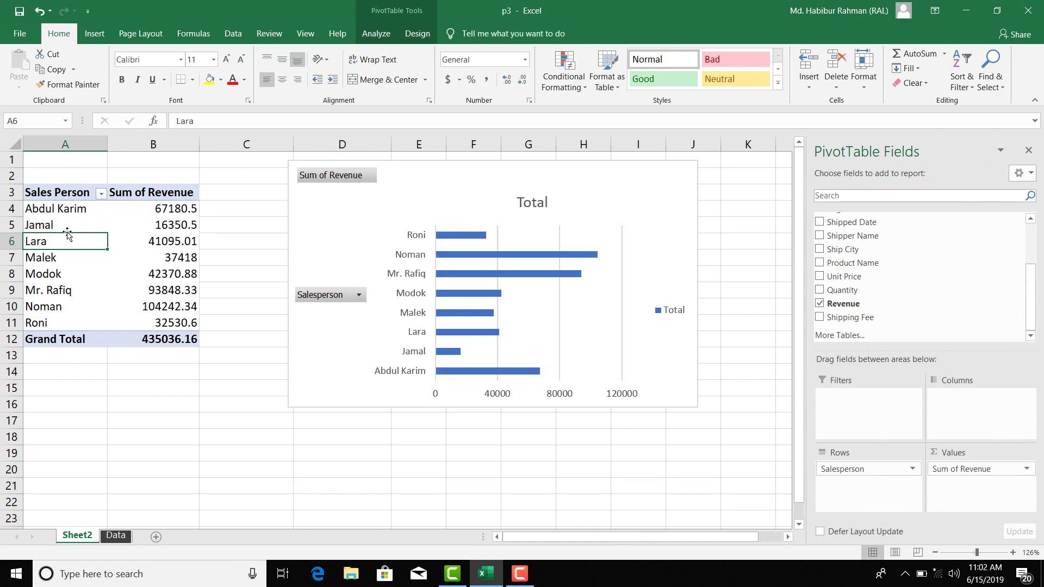
Sort the salespeople by revenue, largest to smallest.
left_click(175, 241)
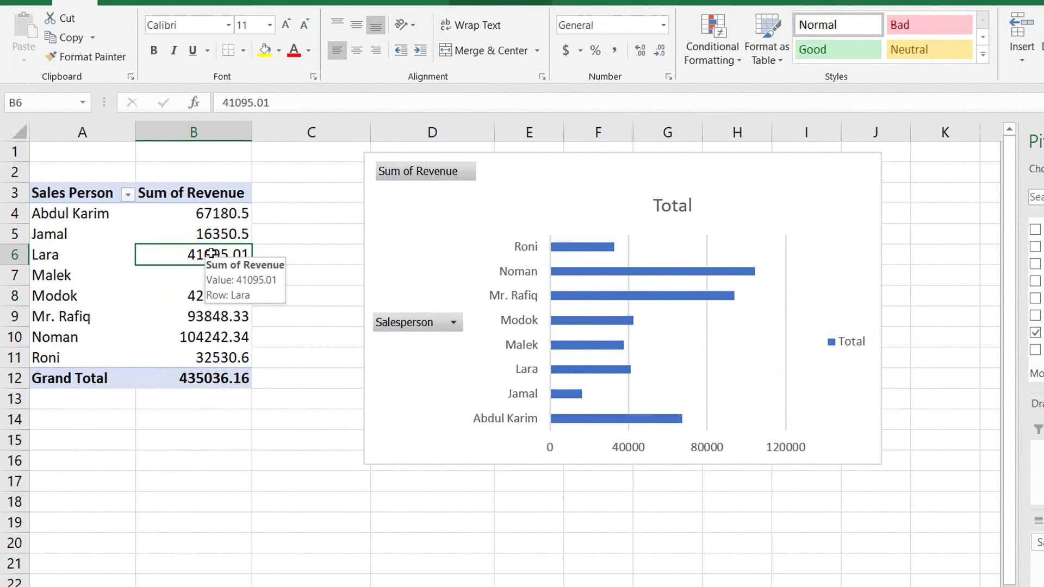
right_click(212, 253)
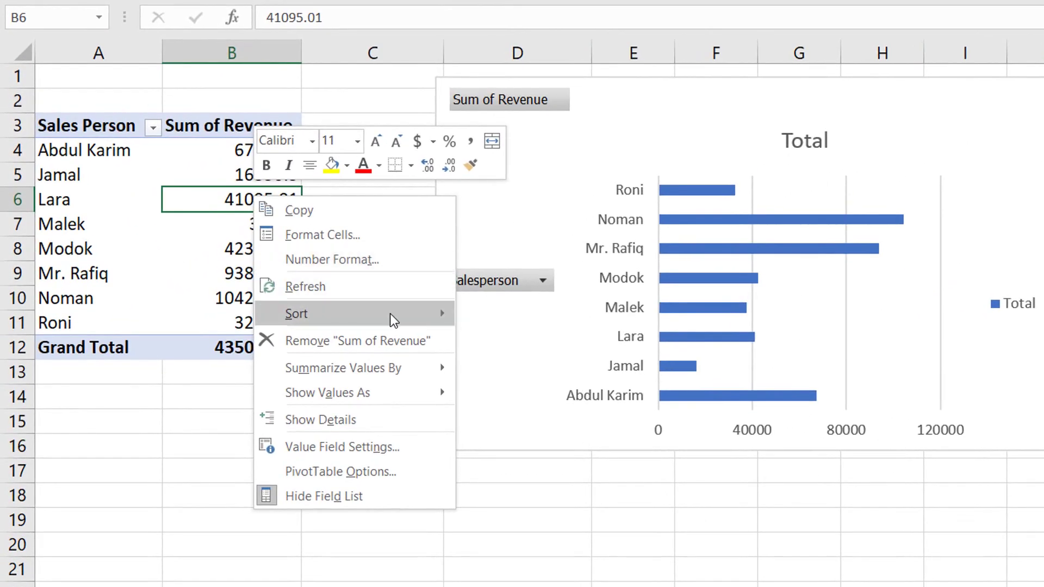
mouse_move(380, 327)
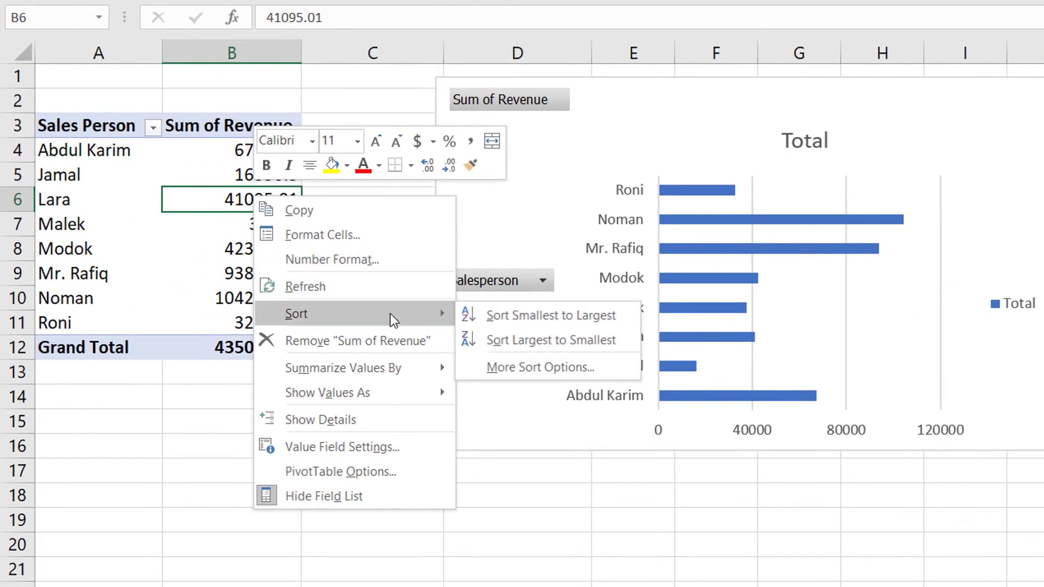
left_click(581, 341)
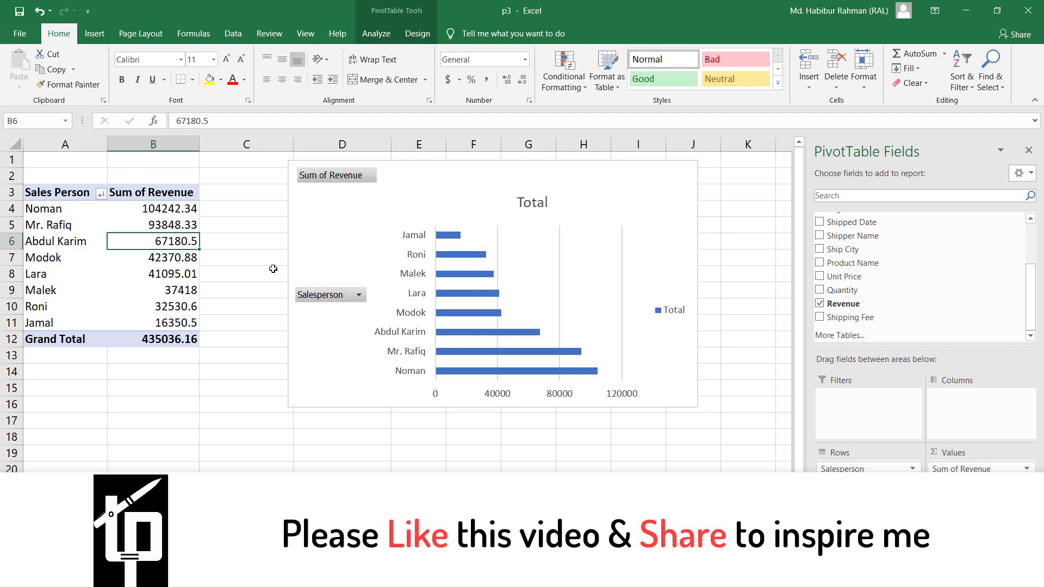
Re-sort the salespeople by revenue smallest to largest, Jamal first and Noman last.
right_click(164, 240)
mouse_move(220, 321)
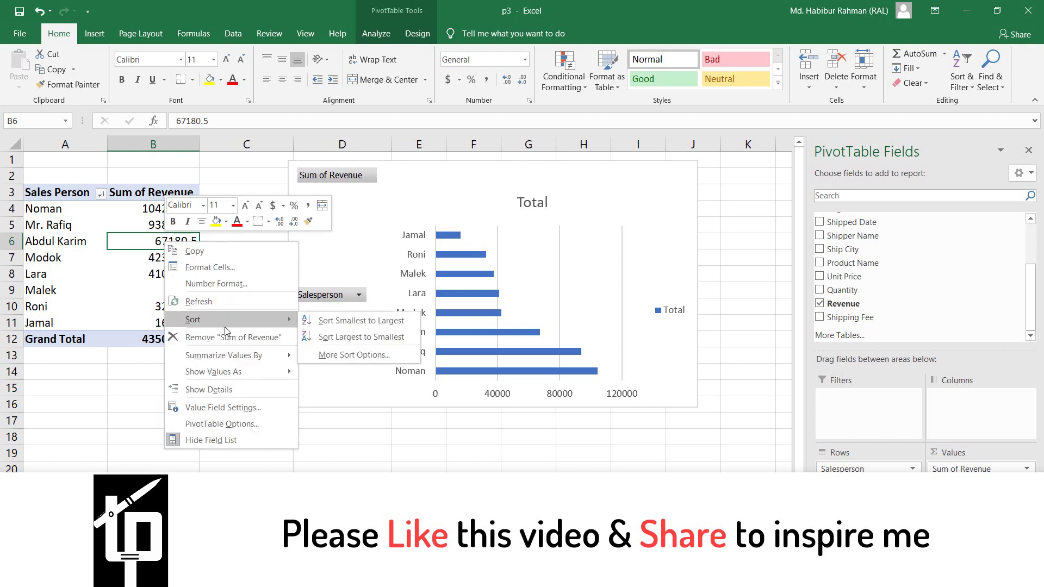
left_click(381, 322)
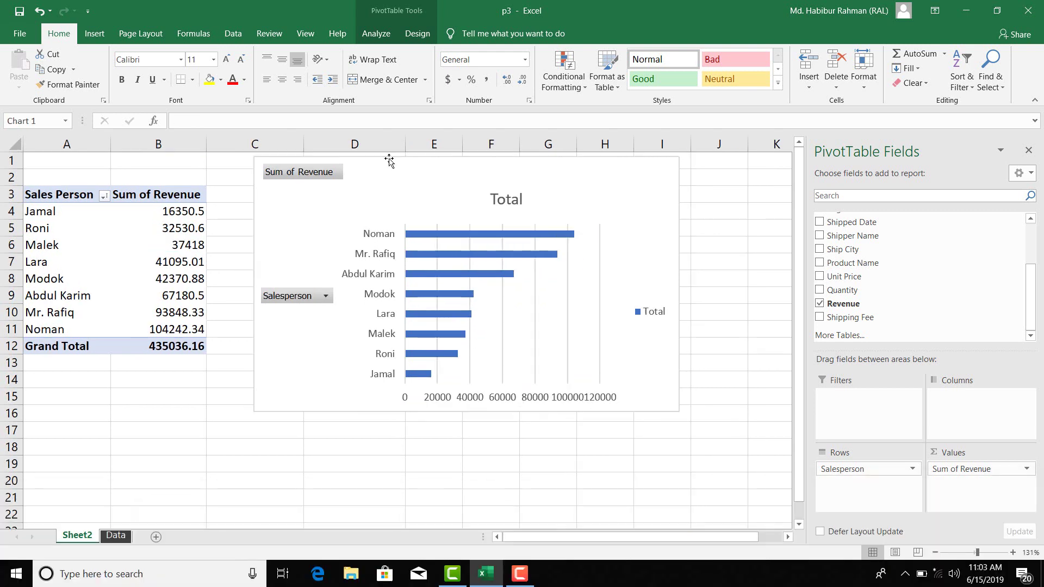
left_click(389, 160)
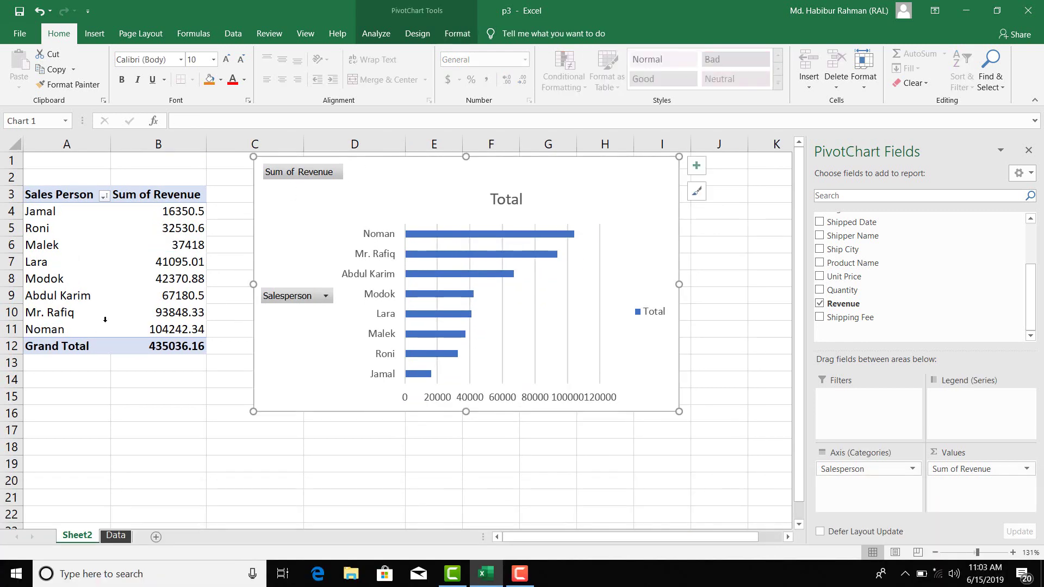
left_click(35, 264)
left_click(42, 234)
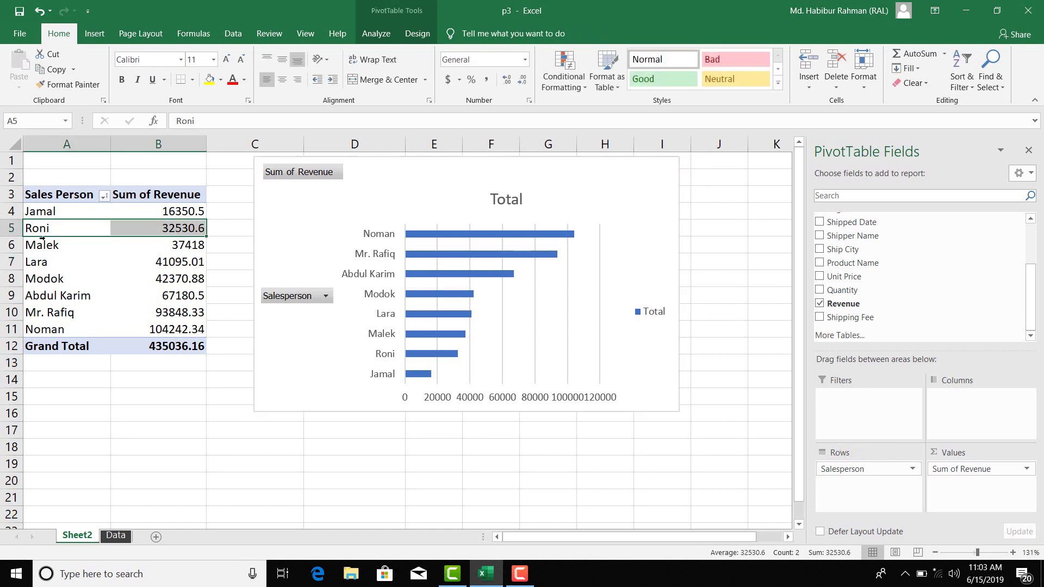
left_click(40, 256)
left_click(49, 263)
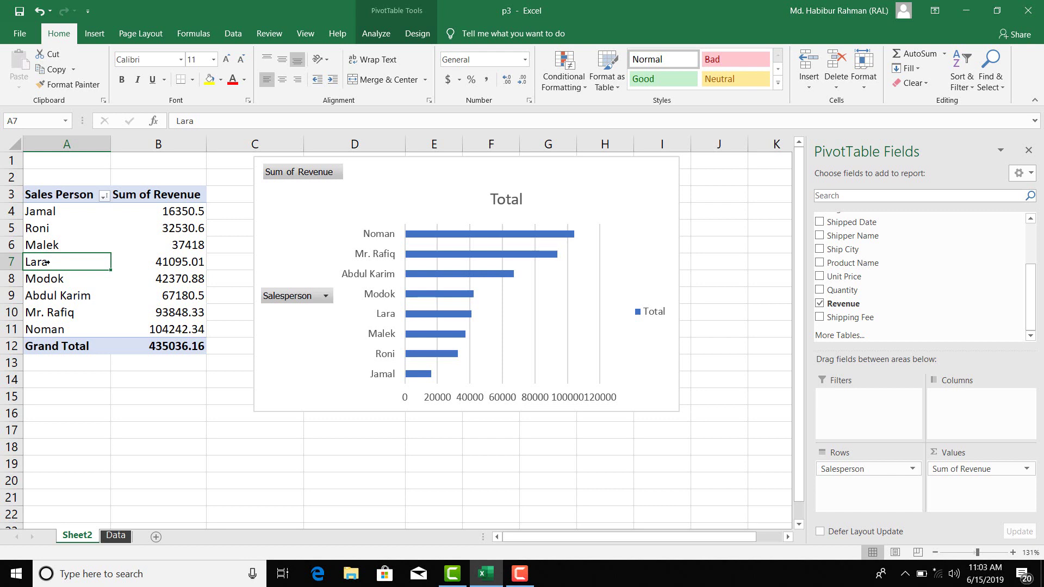
left_click(53, 236)
left_click(57, 262)
right_click(60, 261)
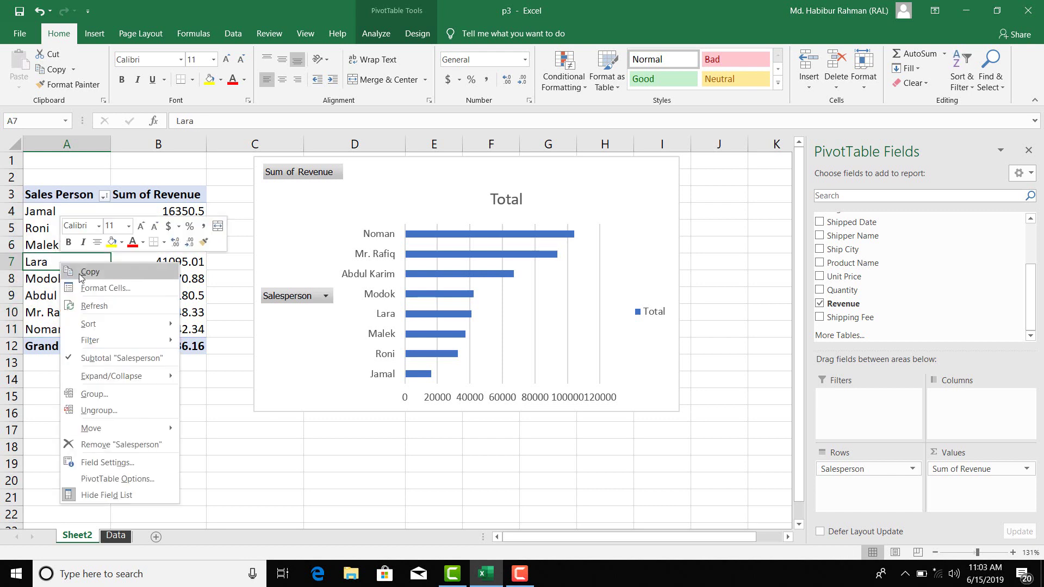
mouse_move(123, 321)
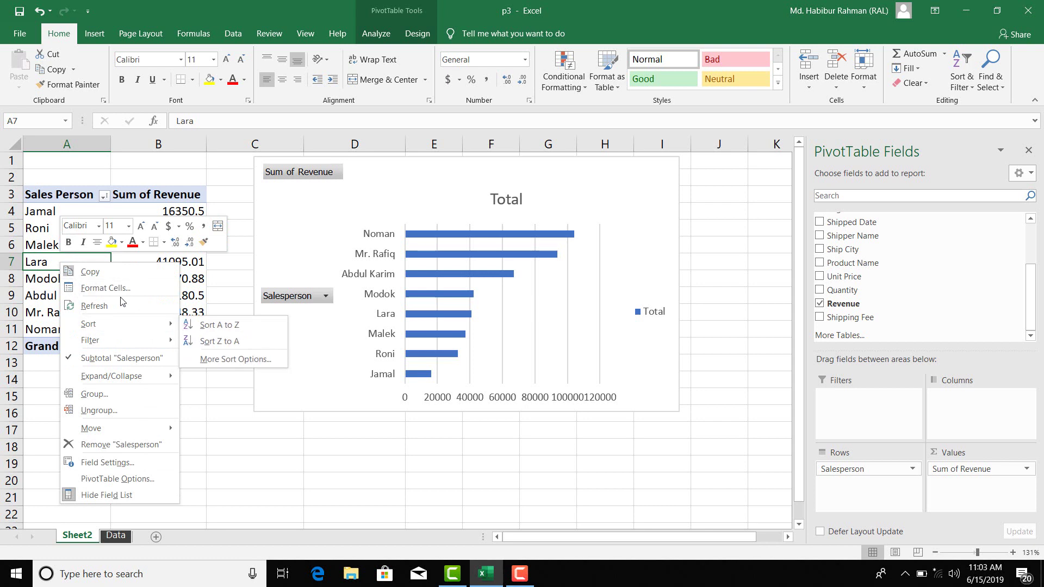
left_click(230, 326)
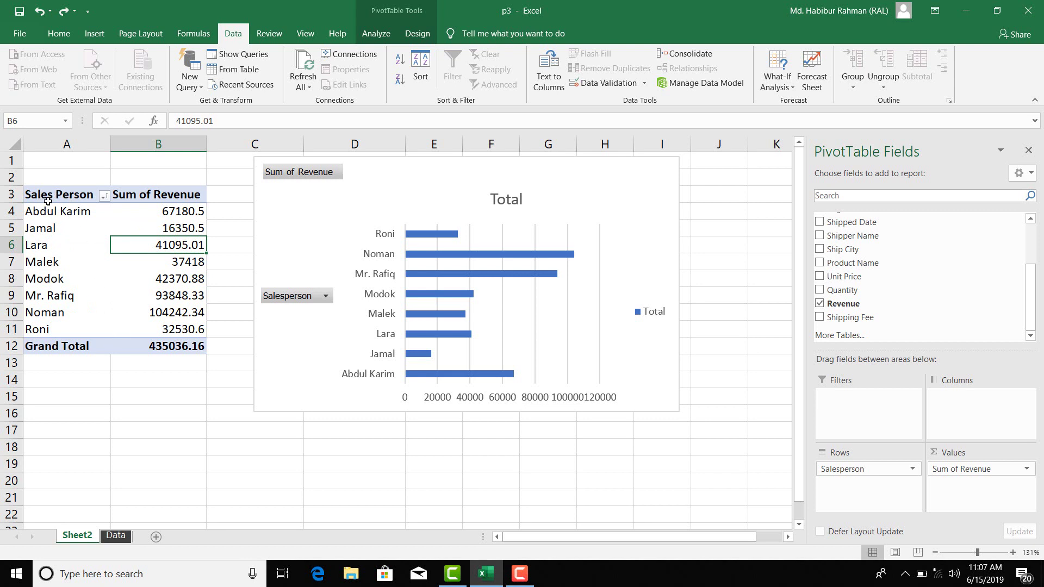
left_click(104, 197)
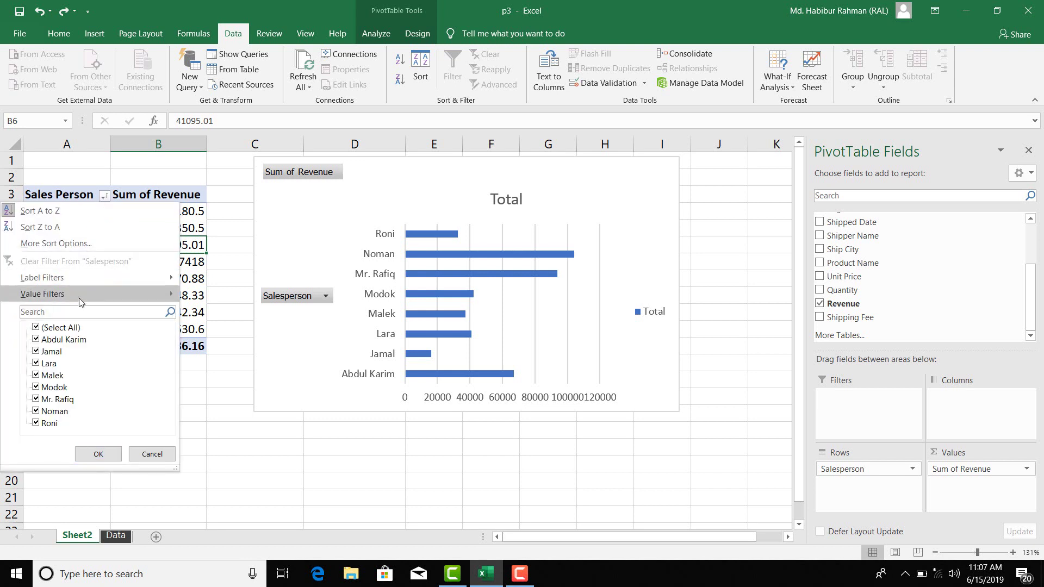
mouse_move(80, 304)
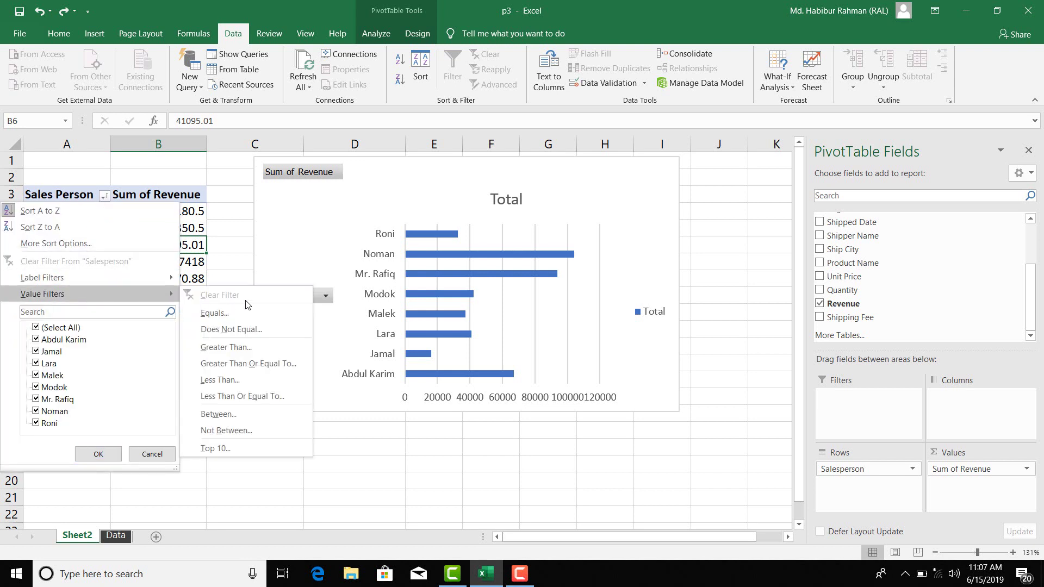
left_click(245, 449)
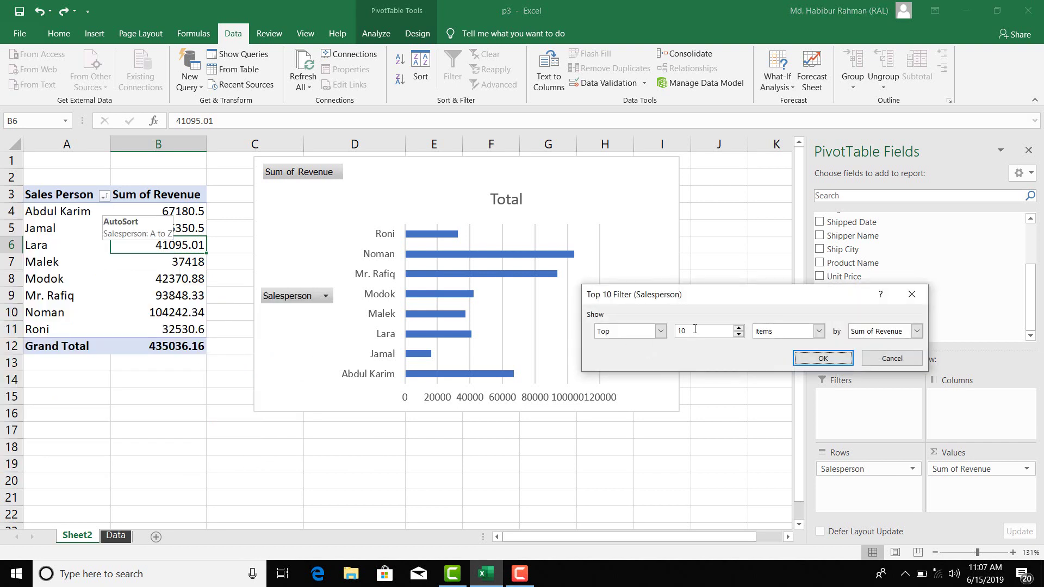
left_click(694, 329)
left_click(822, 358)
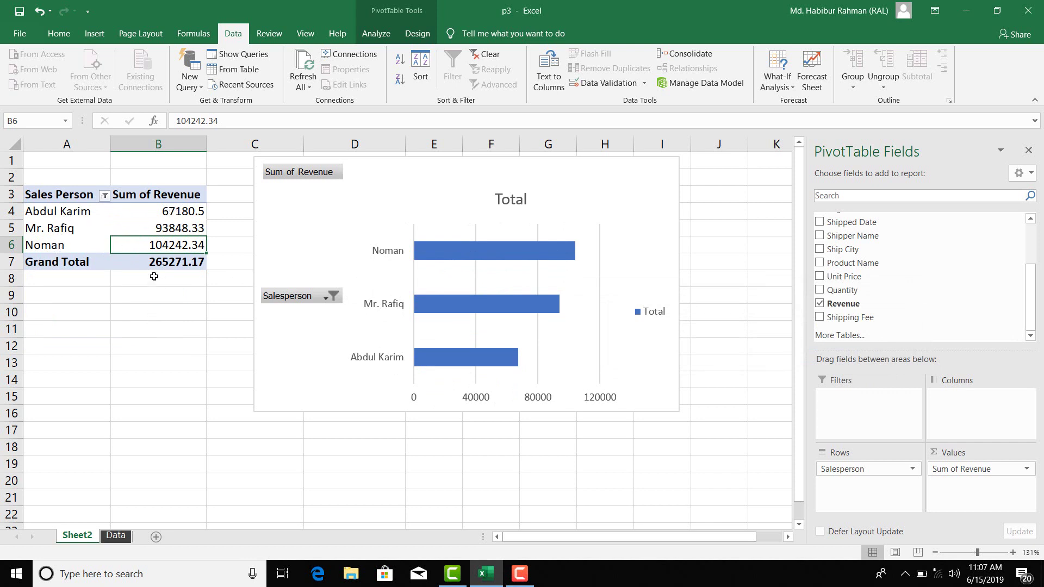
left_click(104, 195)
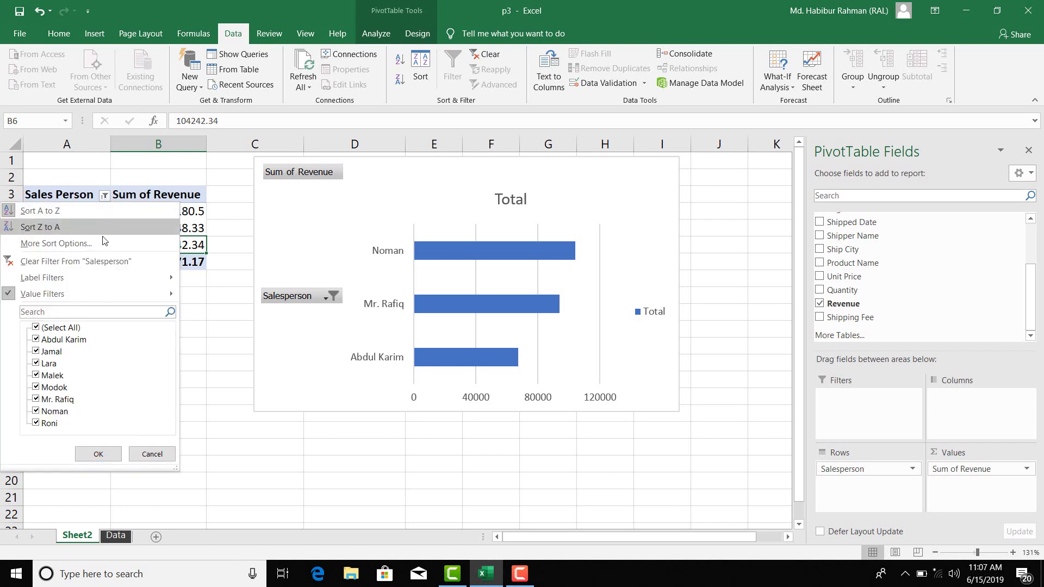
left_click(116, 262)
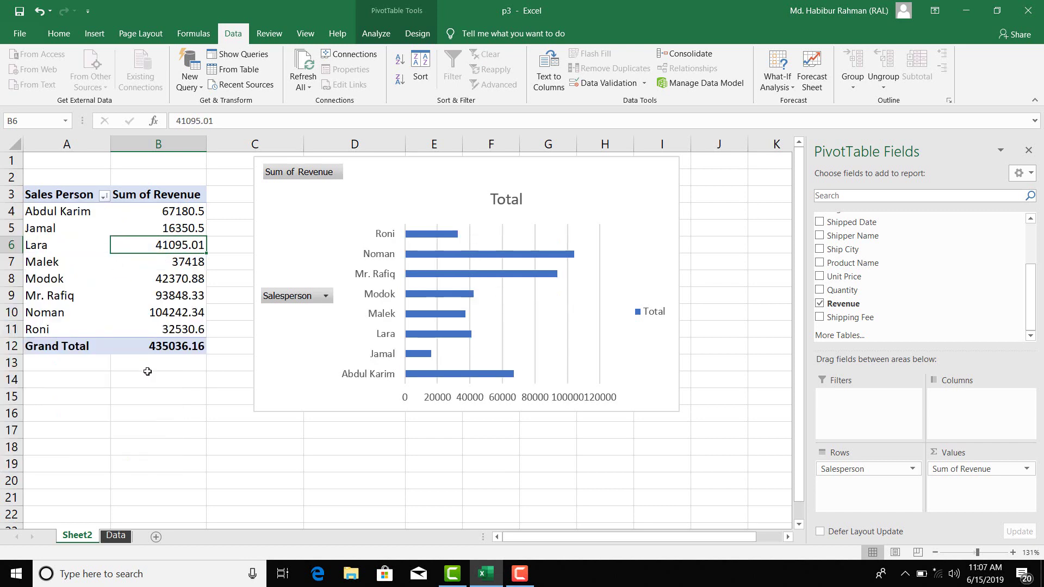
Sort Sum of Revenue largest to smallest, with Noman first and Jamal last.
right_click(183, 246)
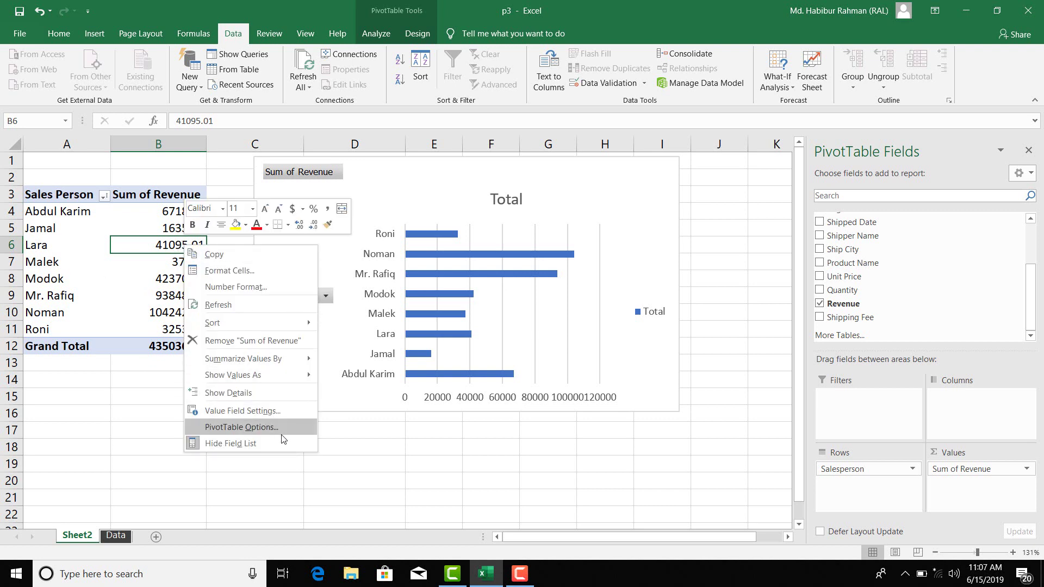
mouse_move(274, 323)
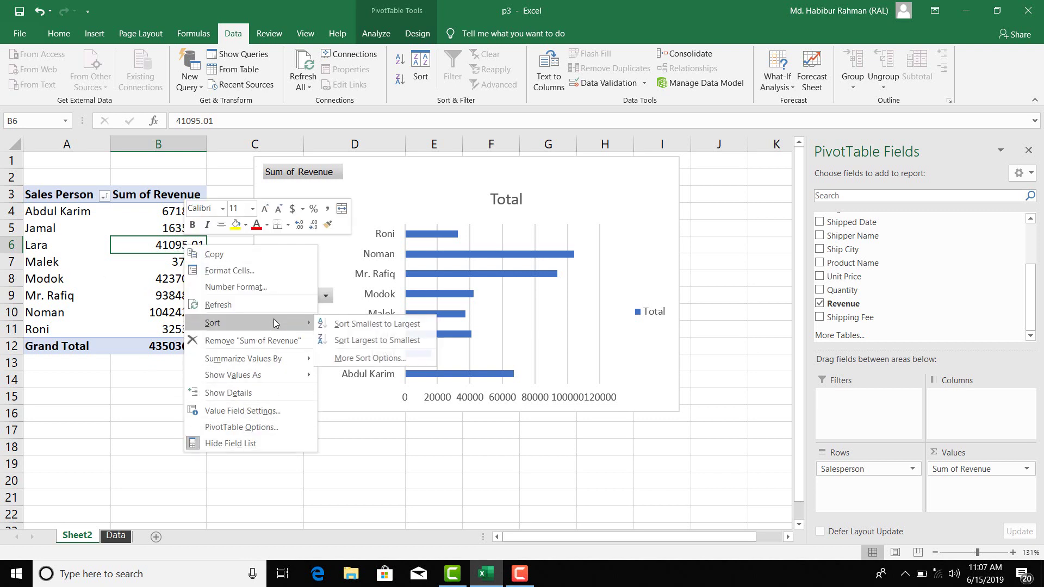
left_click(393, 340)
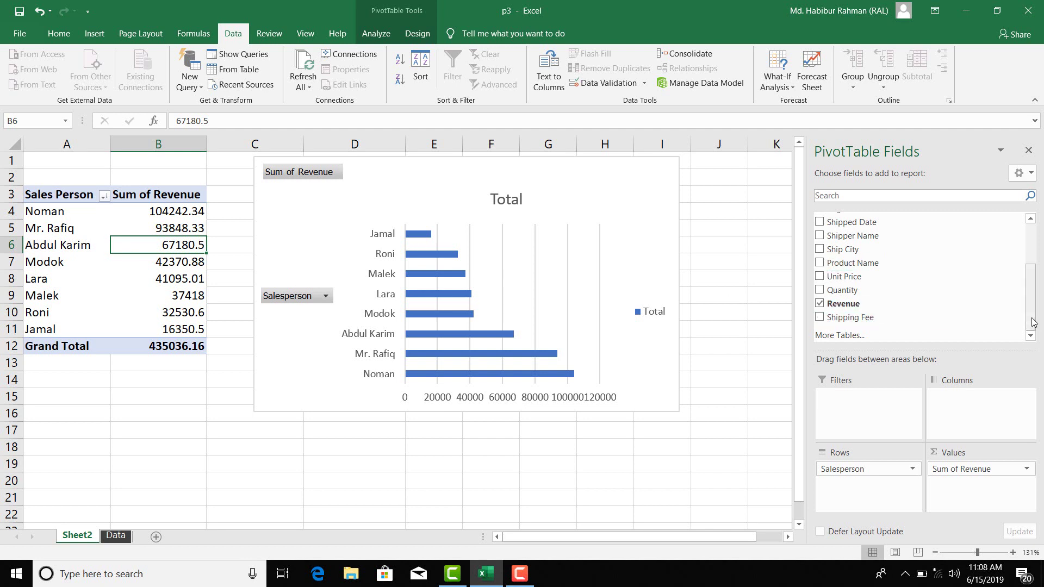
Add Region as a report filter and set it to West, leaving Modok, Roni and Jamal.
left_click_drag(1032, 322, 1033, 283)
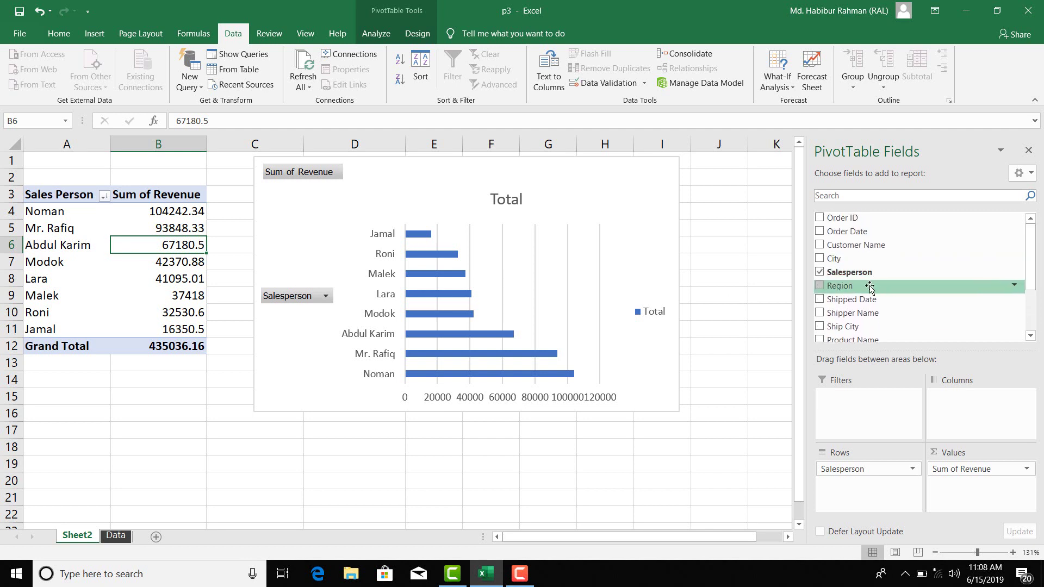
left_click_drag(869, 287, 853, 417)
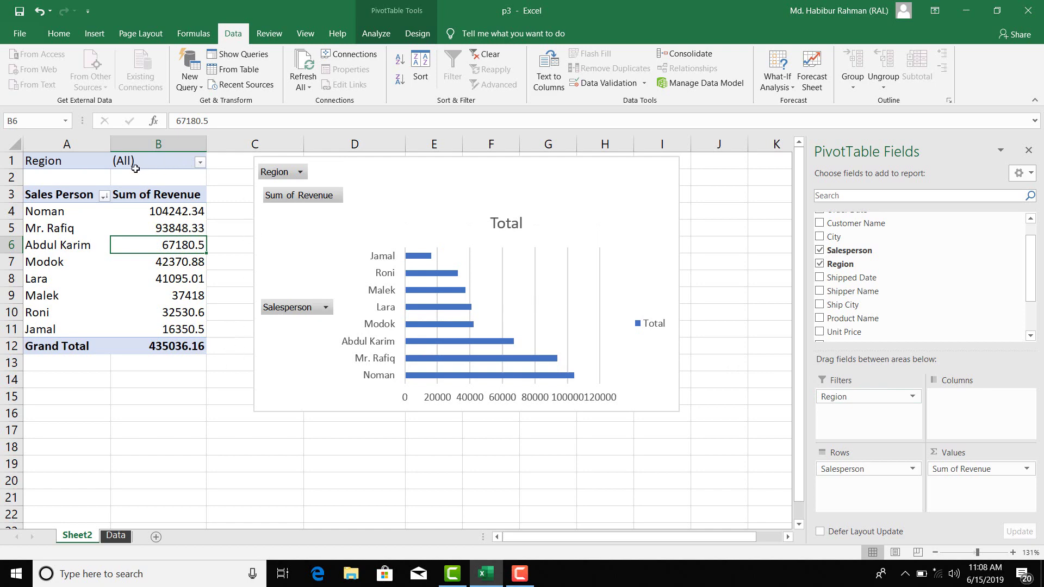
left_click(200, 163)
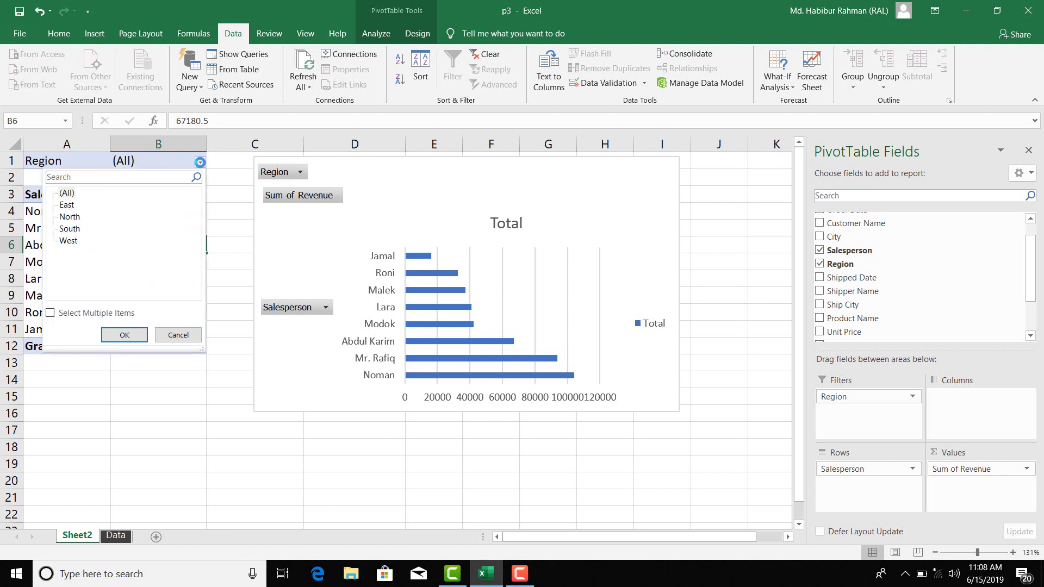
left_click(69, 241)
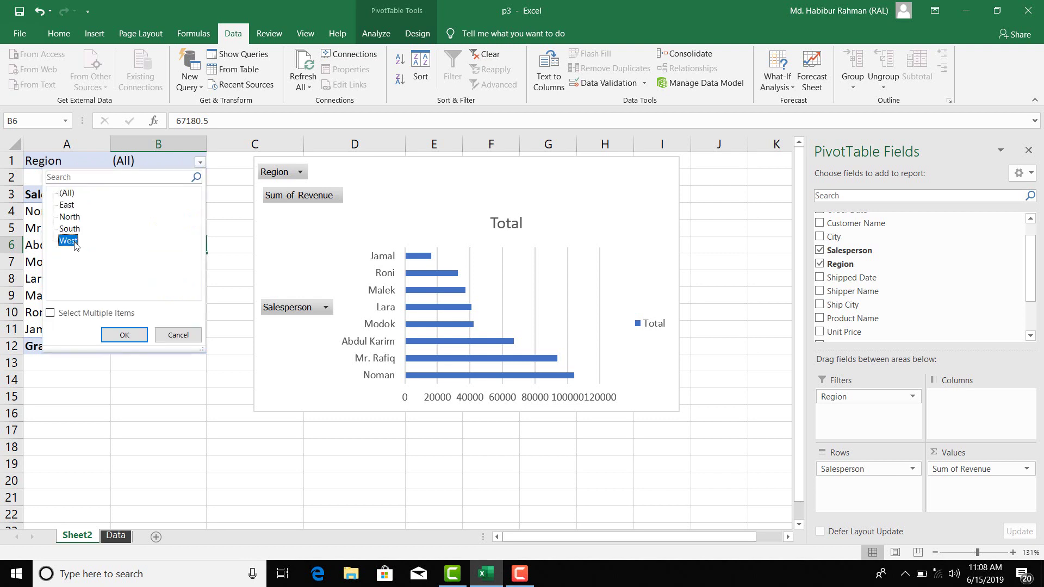
left_click(124, 334)
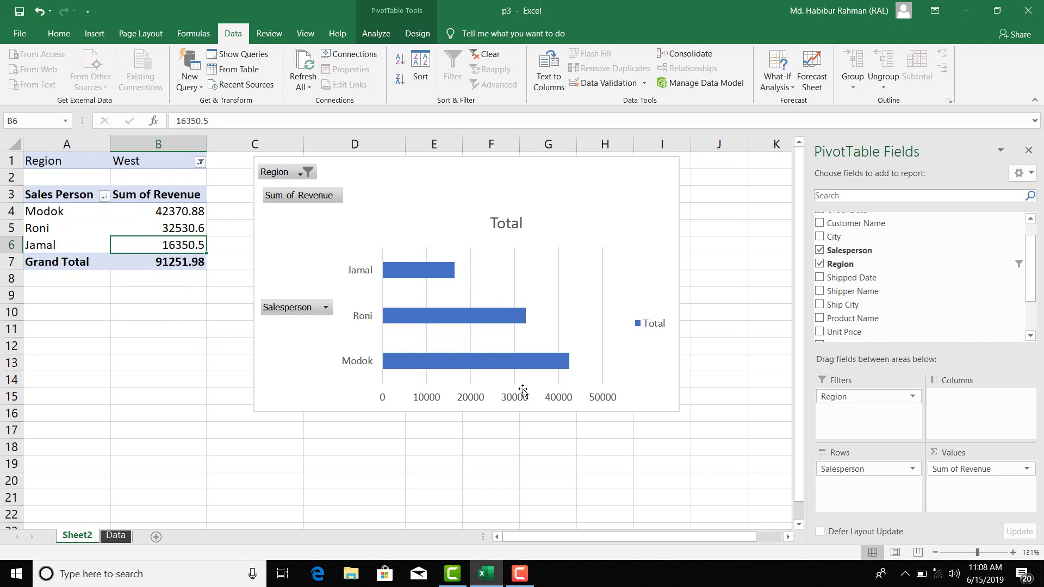
Filter the Region report filter to West and South together, then set it back to All.
left_click(200, 162)
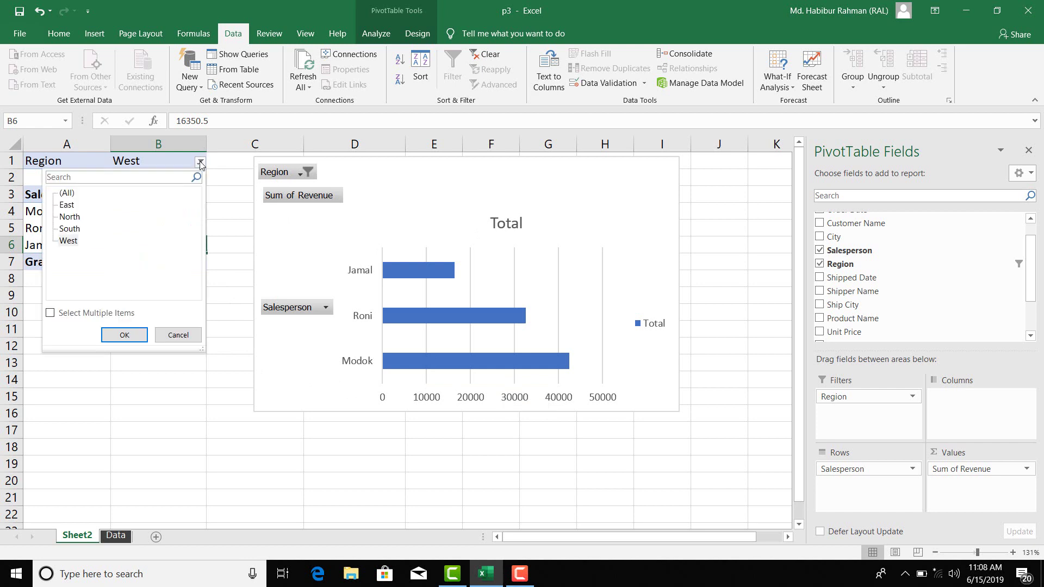
left_click(70, 241)
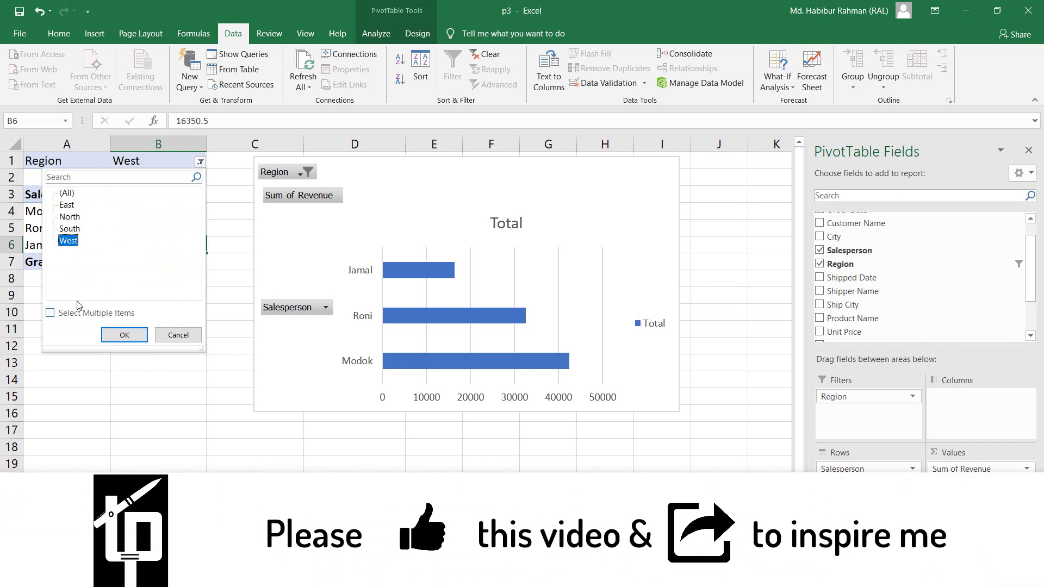
left_click(51, 314)
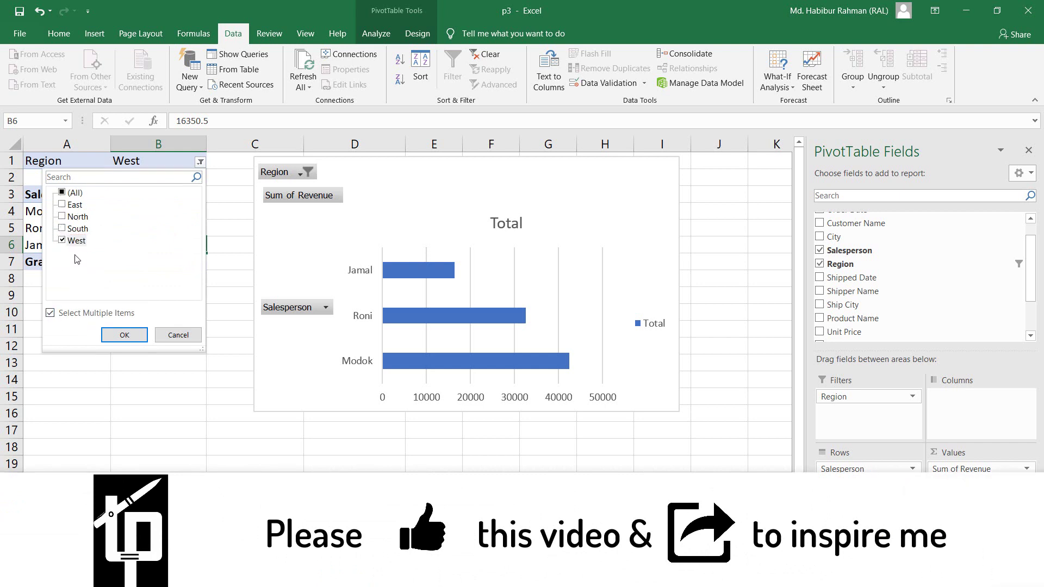
left_click(63, 229)
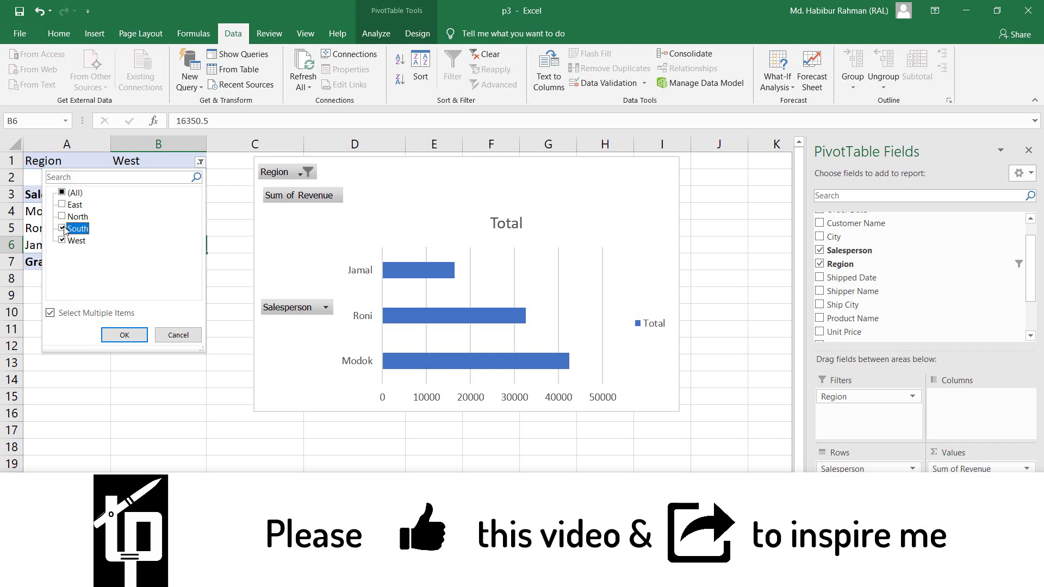
left_click(127, 335)
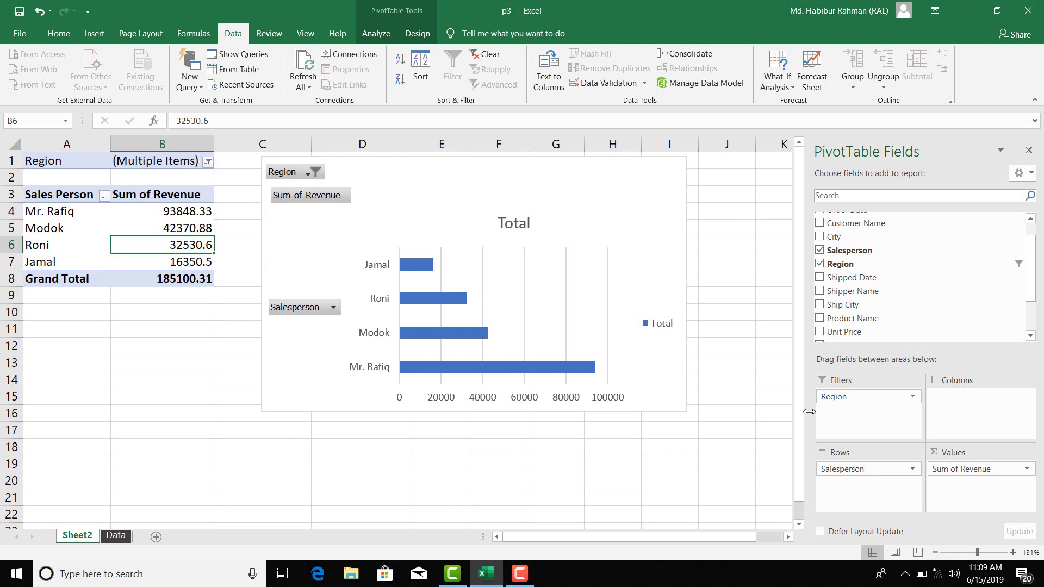
left_click(207, 162)
left_click(80, 193)
Add Product Name as a second report filter set to Chocolate, totalling 17837.25.
key("Return")
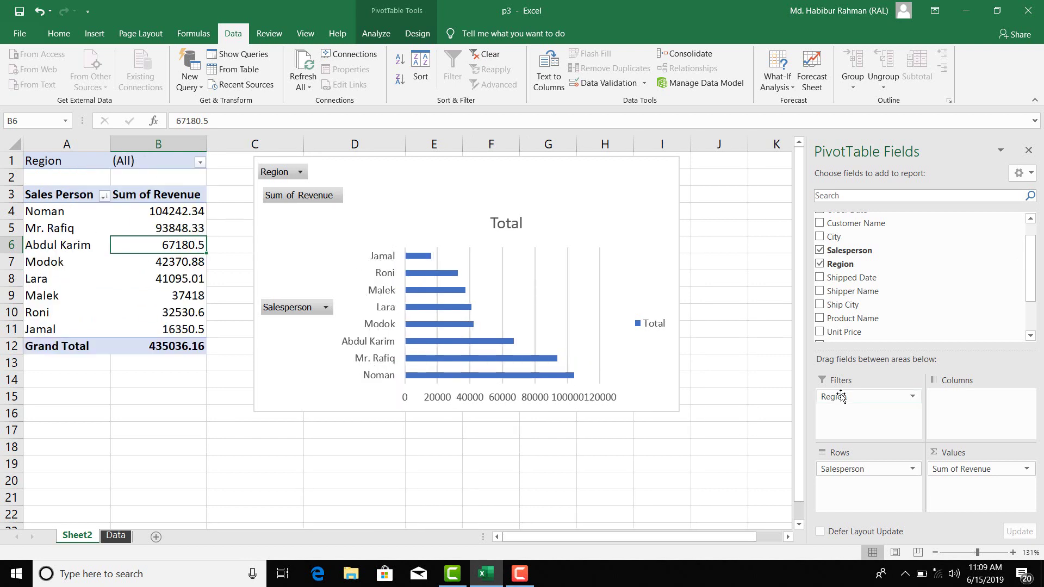
scroll(1035, 287, "down", 4)
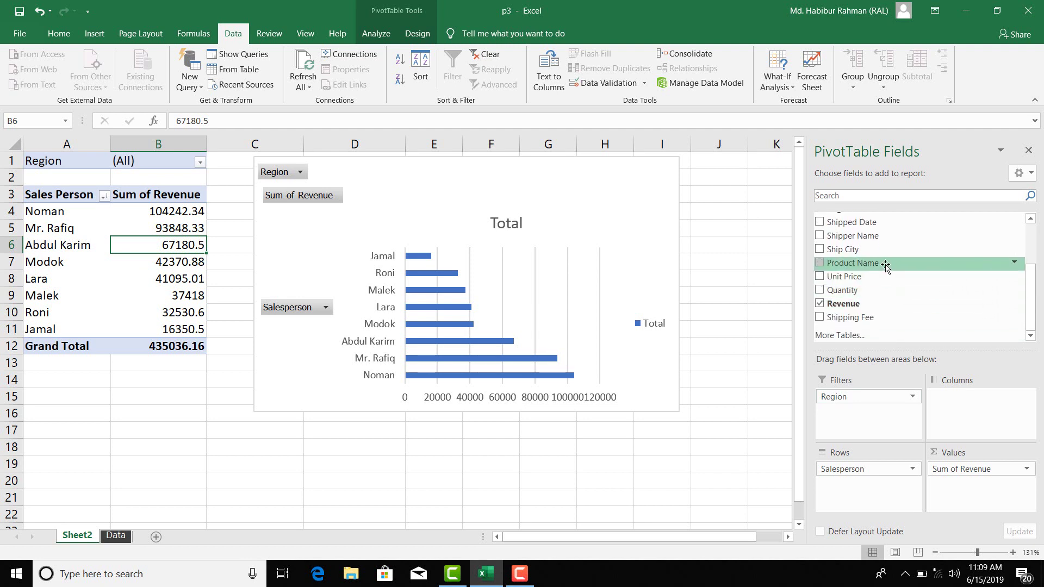
left_click_drag(886, 266, 885, 429)
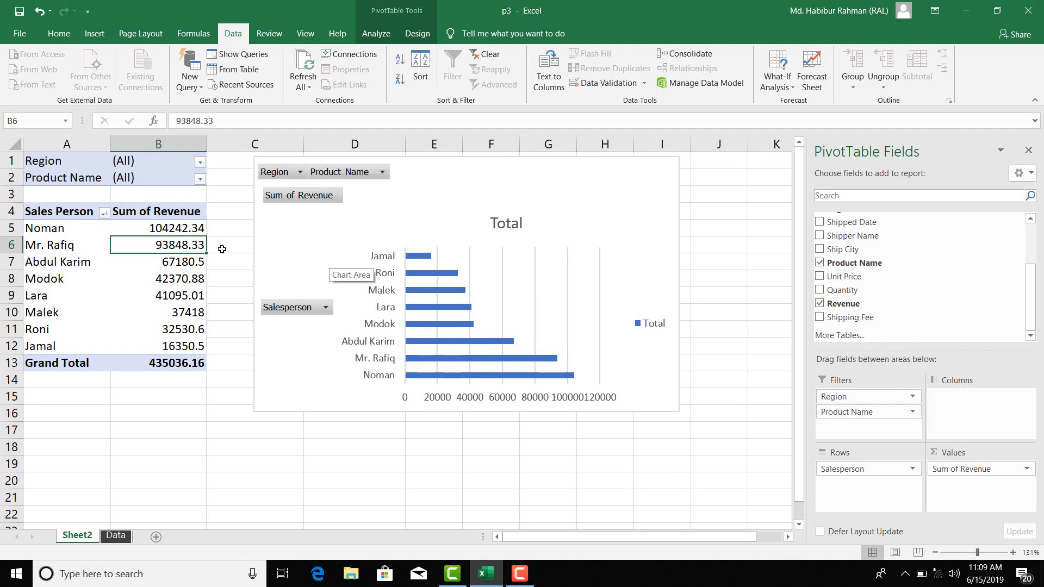
left_click(200, 178)
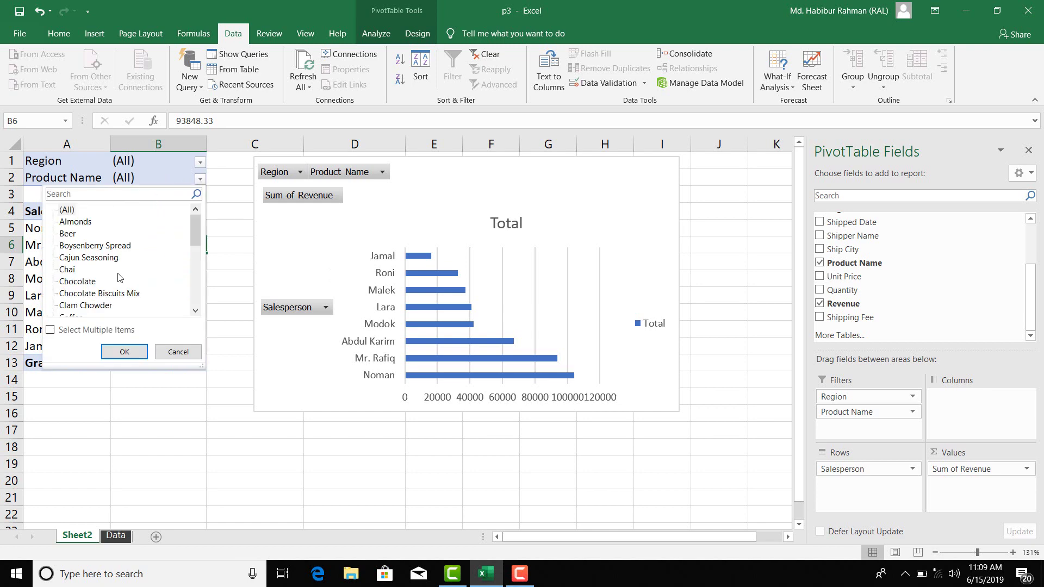
left_click(85, 283)
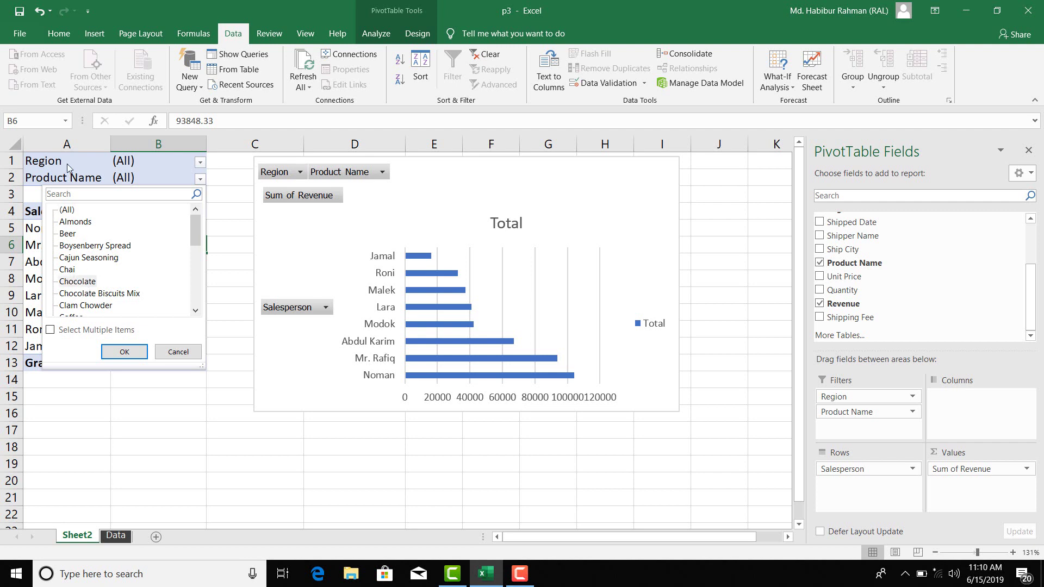
left_click(128, 355)
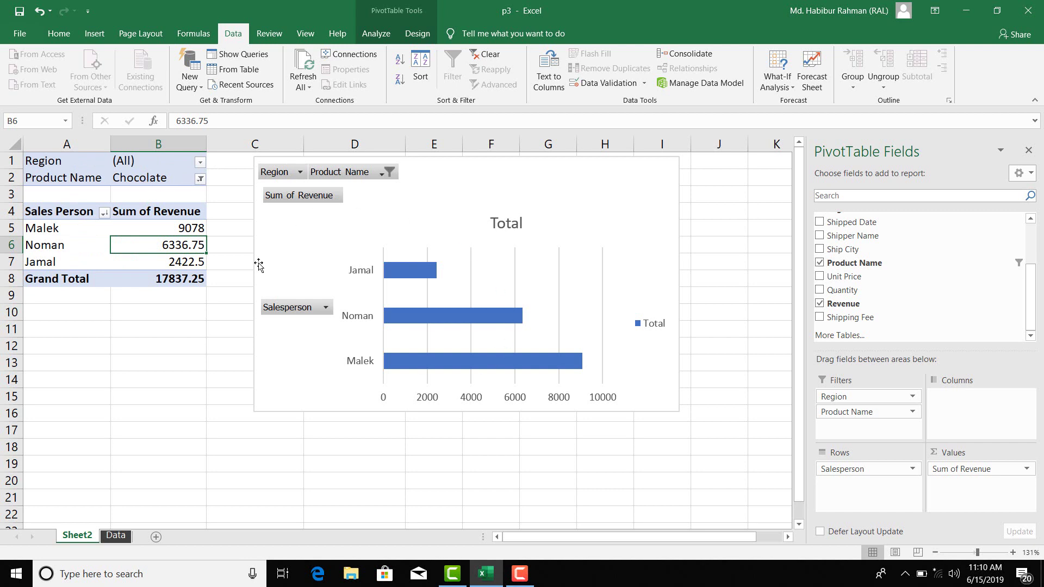
Filter the Region report filter to the North region.
left_click(200, 163)
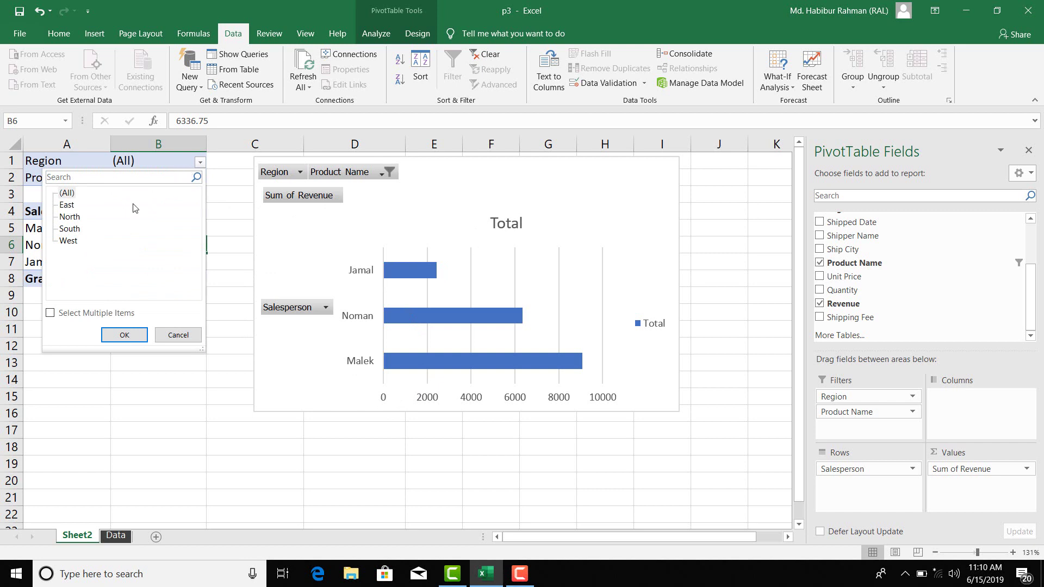
left_click(71, 218)
left_click(124, 335)
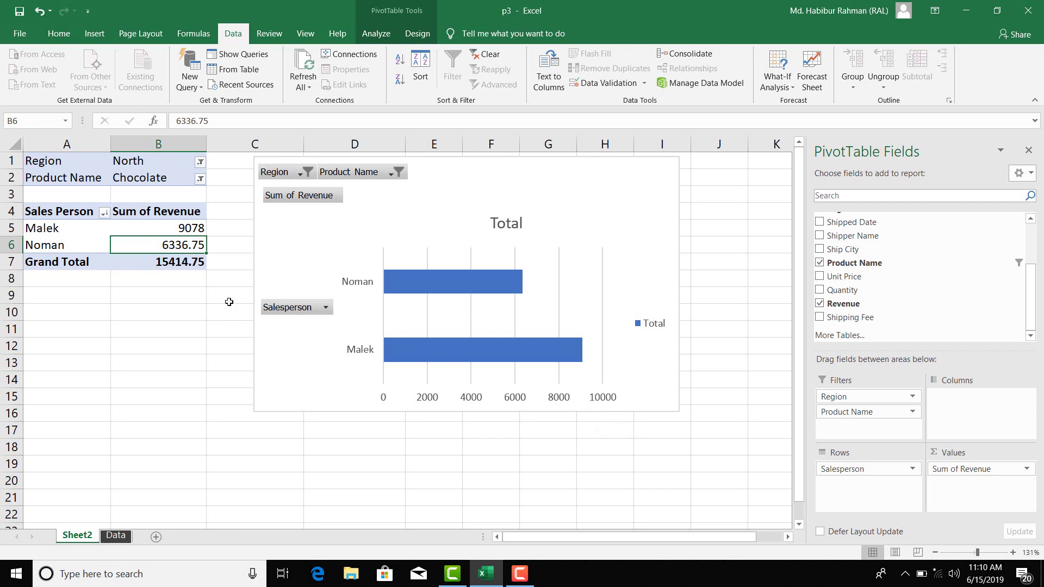
Reset the Region filter to (All), restoring eight salespeople totalling 435036.16.
left_click(200, 162)
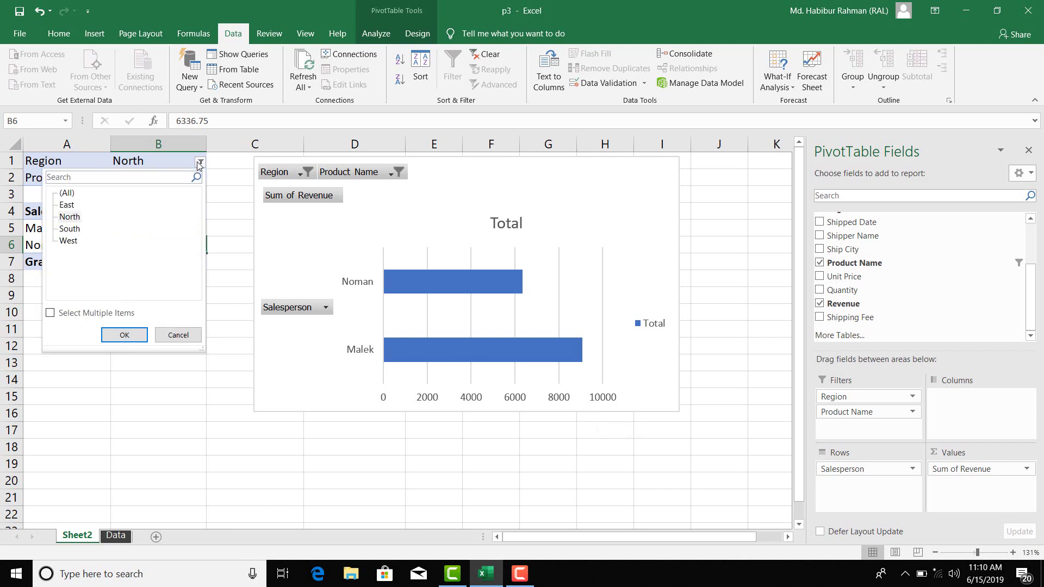
left_click(67, 193)
left_click(124, 335)
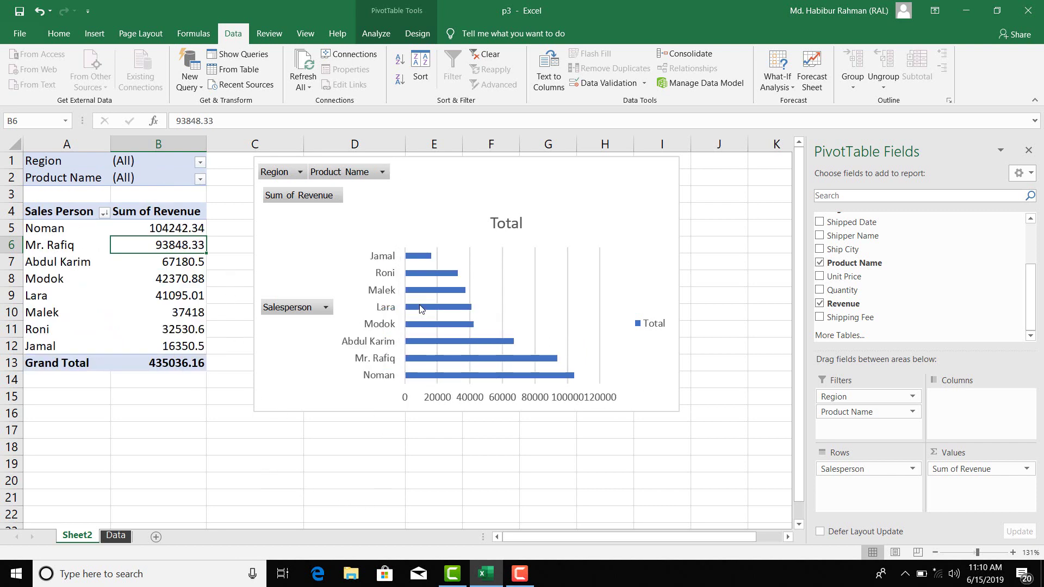
left_click(660, 252)
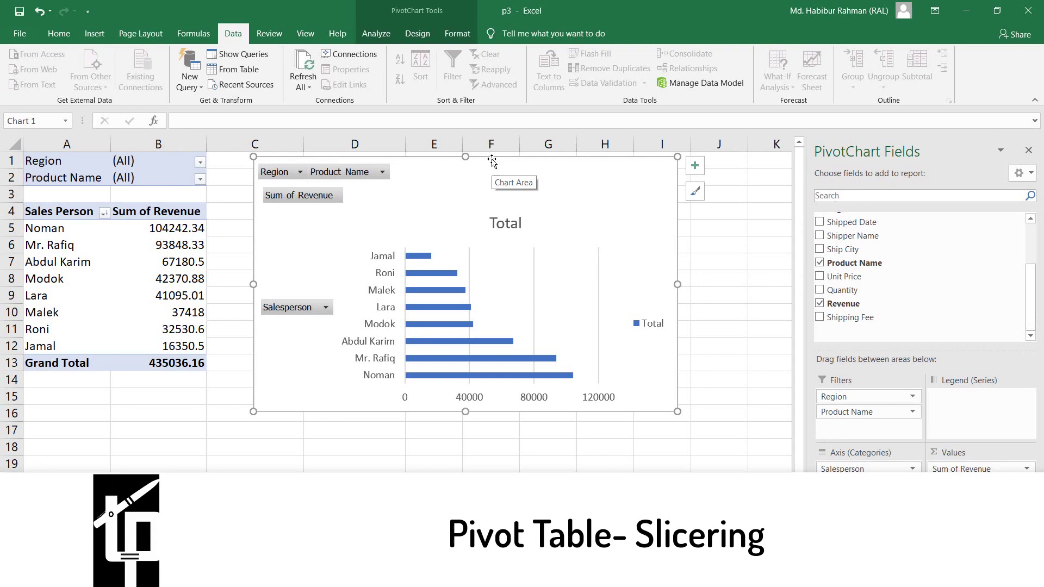
Nudge the PivotChart left and insert Salesperson, Region and Product Name slicers.
left_click_drag(493, 156, 451, 156)
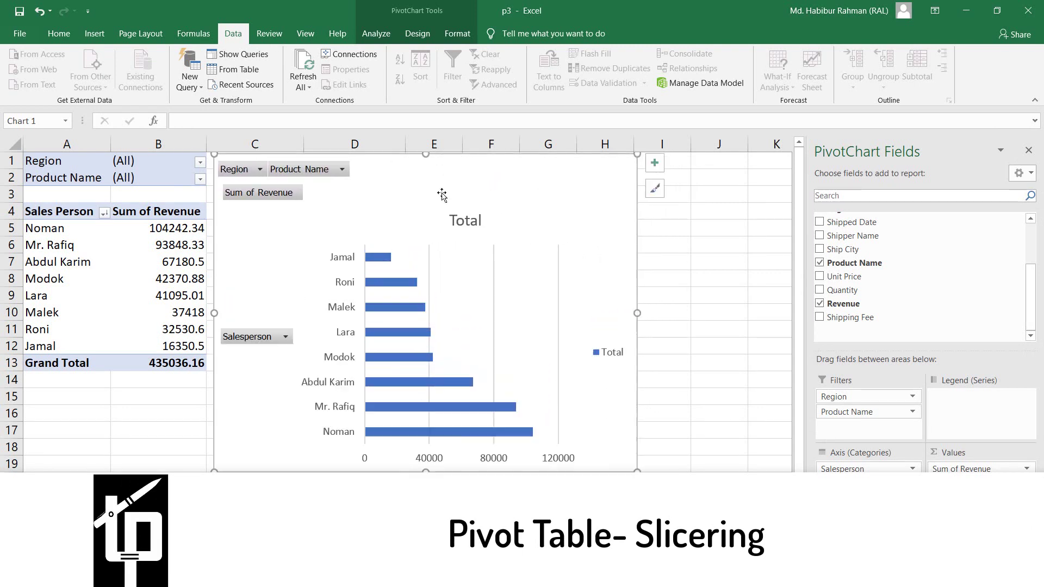
left_click(95, 37)
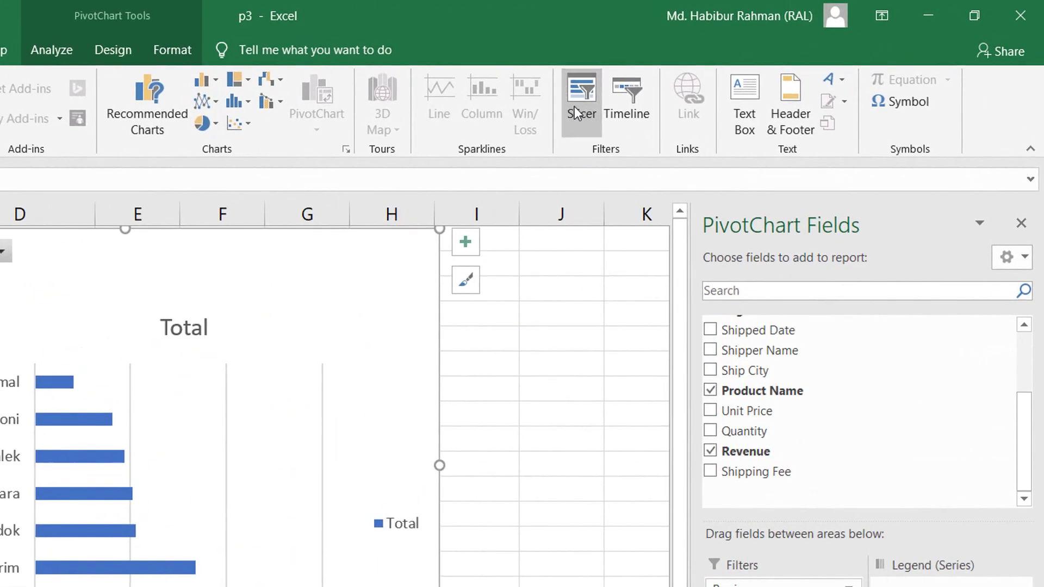
left_click(574, 106)
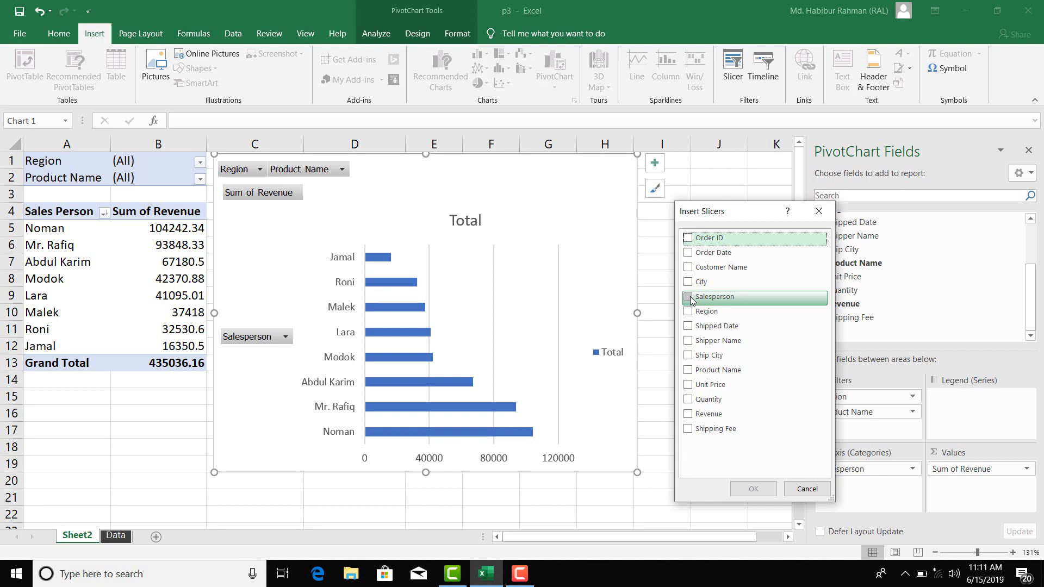
left_click(688, 314)
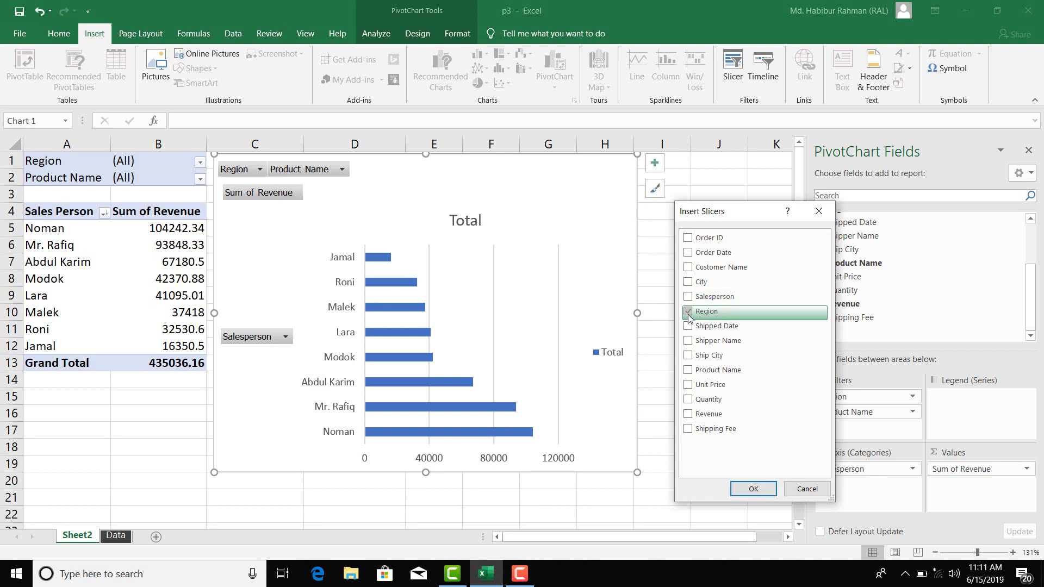
left_click(694, 373)
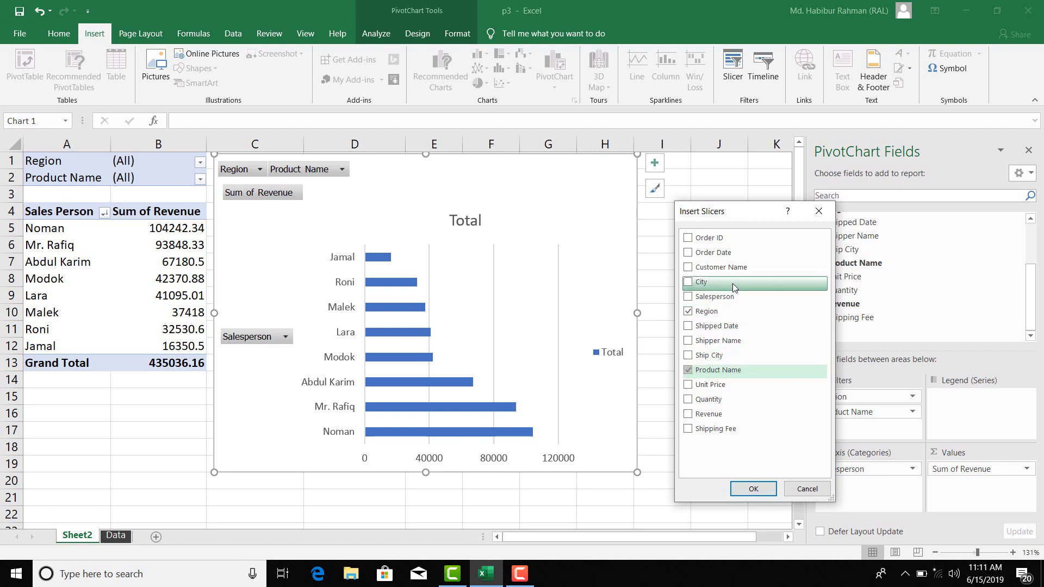
left_click(688, 296)
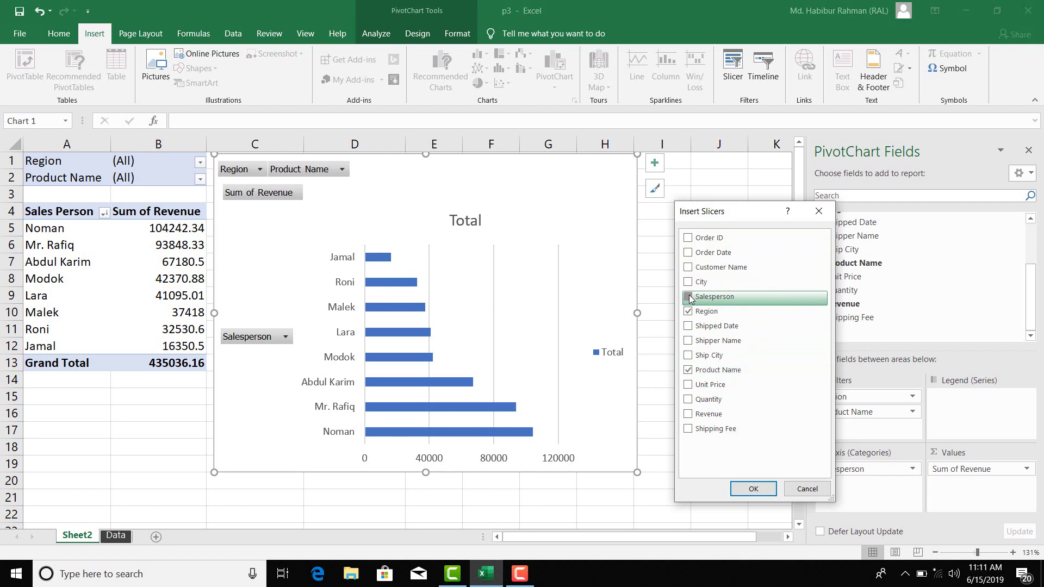
left_click(753, 488)
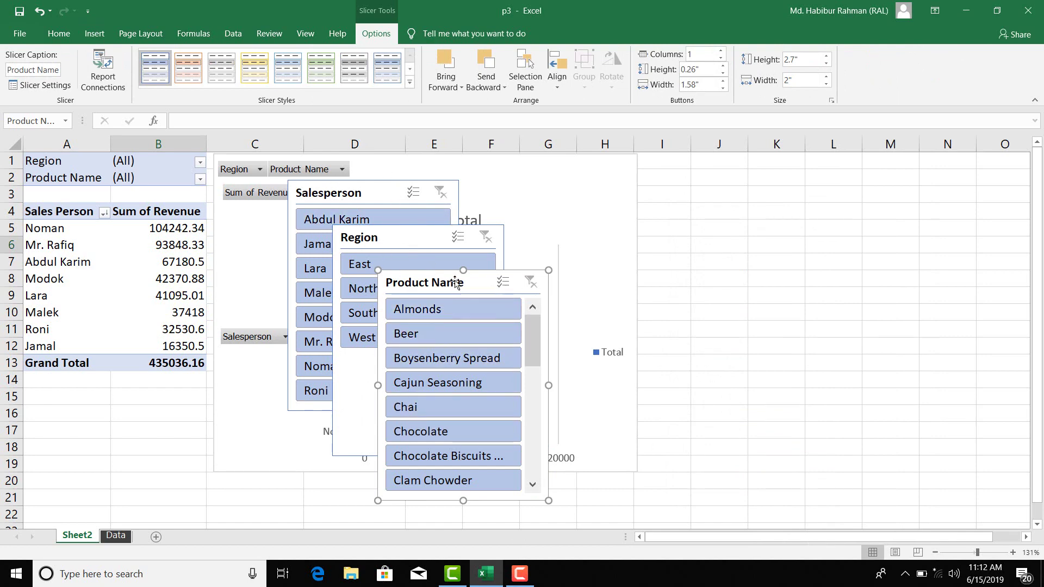
Stack the Product Name and Region slicers beside the chart, with Salesperson to their right.
left_click_drag(446, 271, 707, 154)
left_click_drag(463, 228, 768, 389)
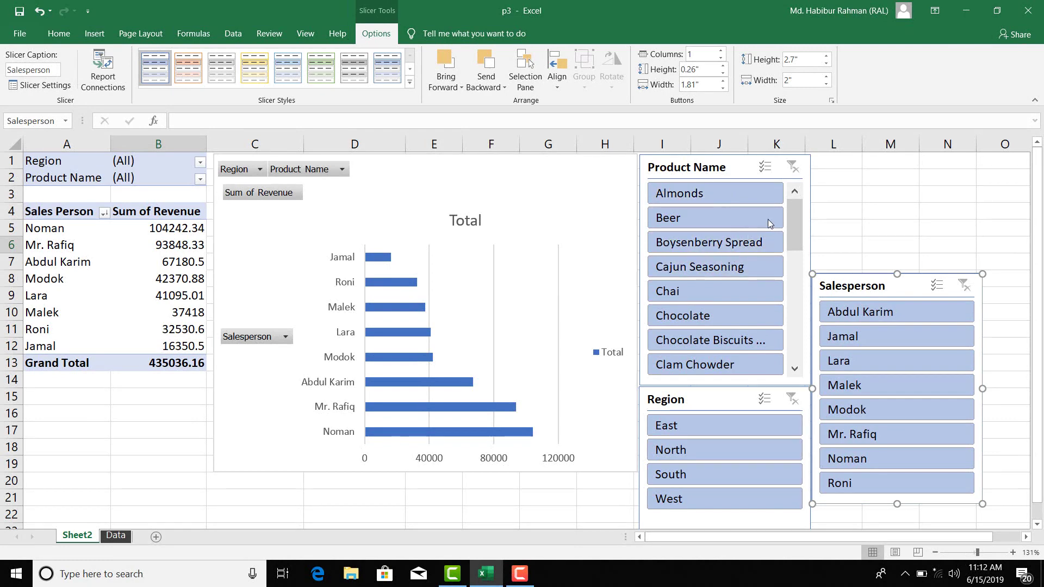
mouse_move(790, 216)
left_mouse_down()
mouse_move(794, 348)
mouse_move(805, 275)
mouse_move(792, 206)
left_mouse_up()
left_click_drag(797, 217, 794, 231)
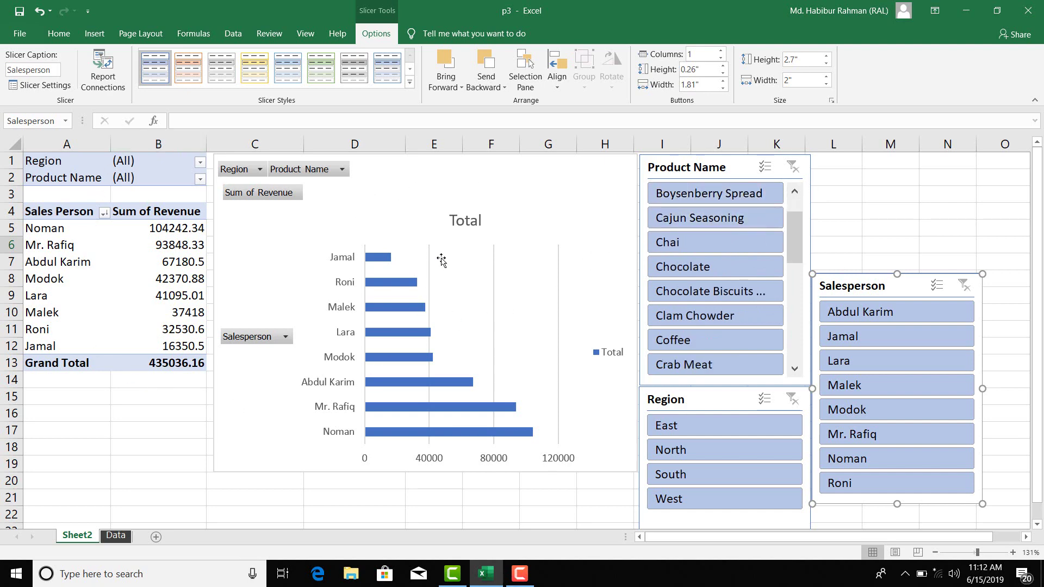
Pick Chocolate in the Product Name slicer, try North and West regions, then clear Region.
left_click(696, 267)
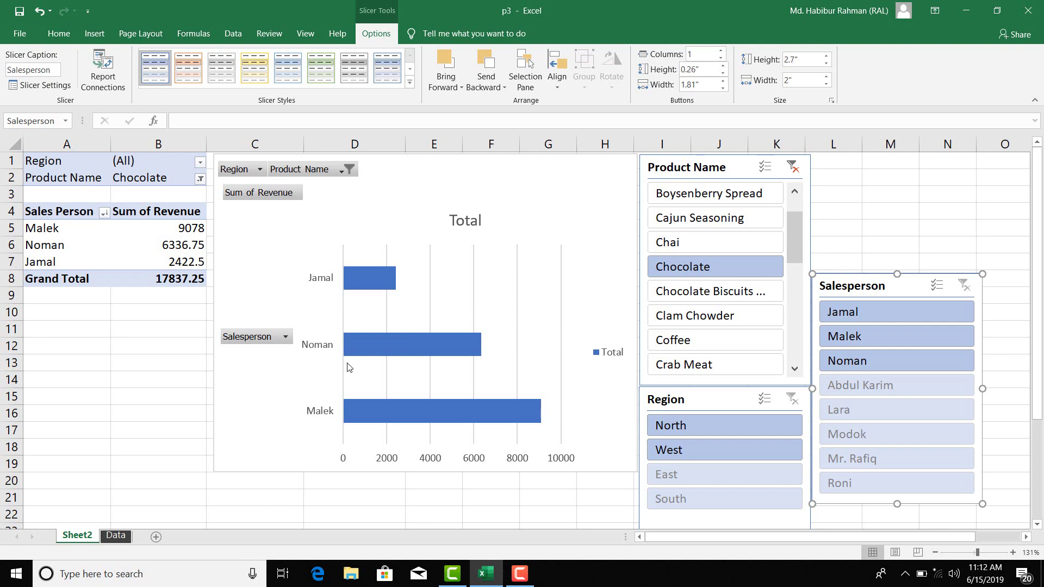
mouse_move(367, 340)
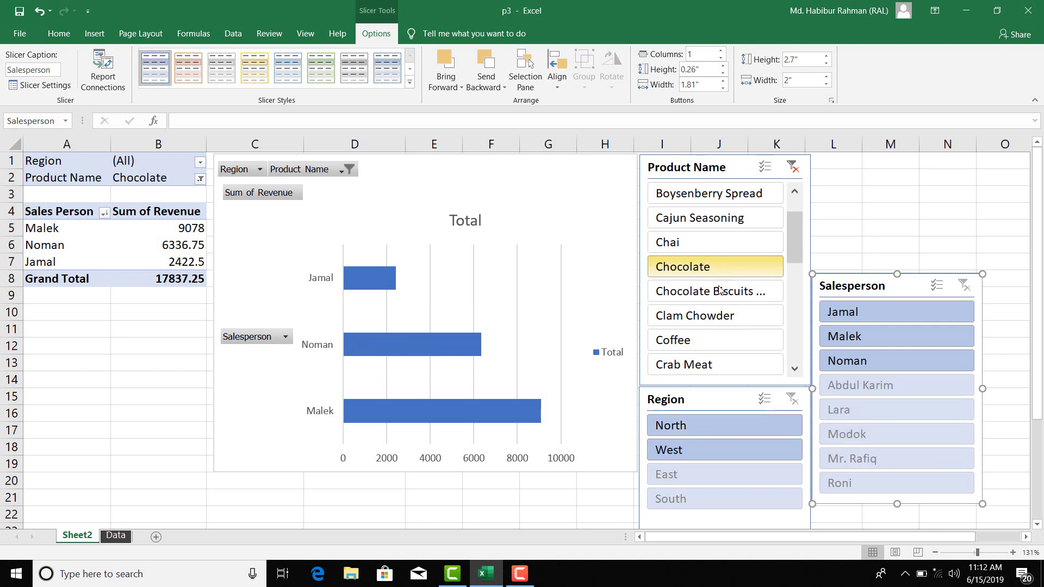
left_click(698, 433)
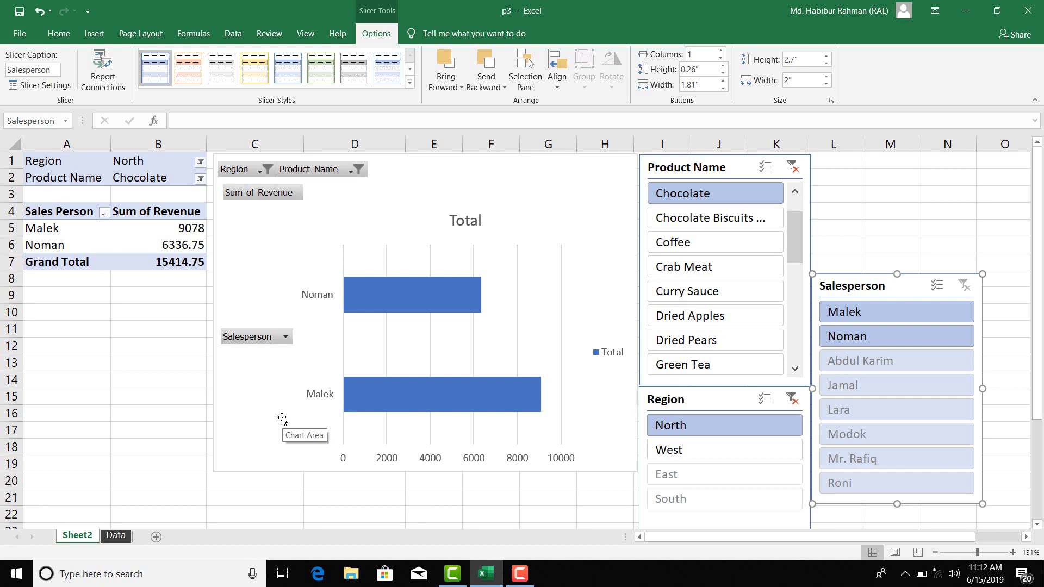
left_click(745, 451)
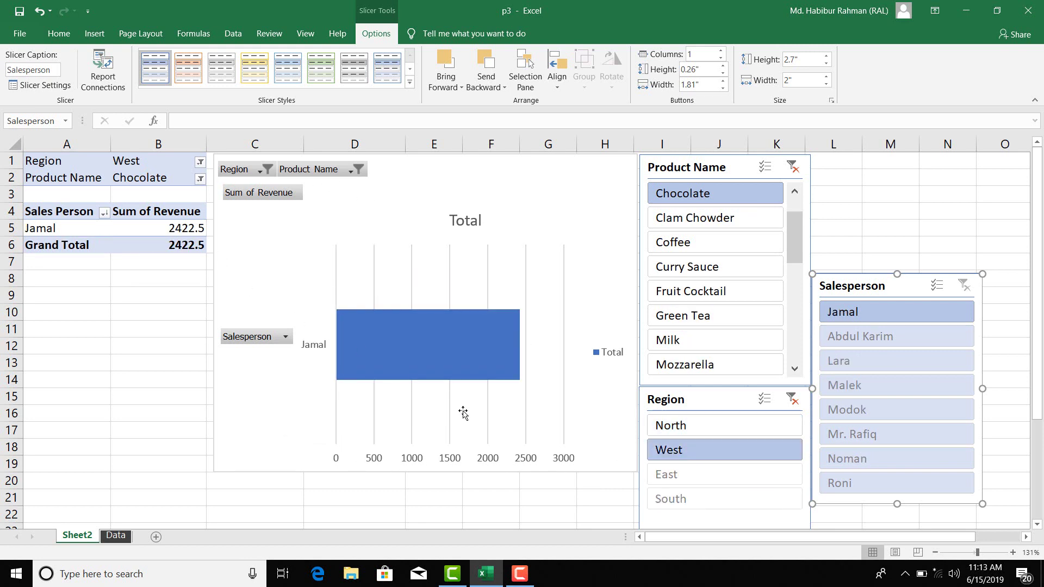
left_click(687, 428)
left_click(159, 245)
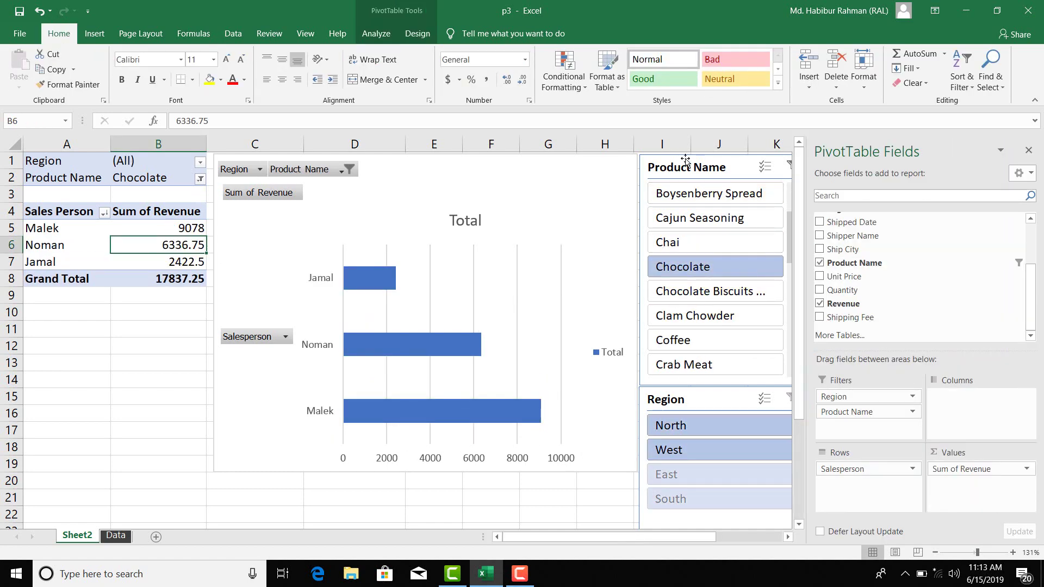
Realign the Product Name slicer and clear its Chocolate filter, restoring all eight salespeople.
left_click_drag(685, 161, 663, 160)
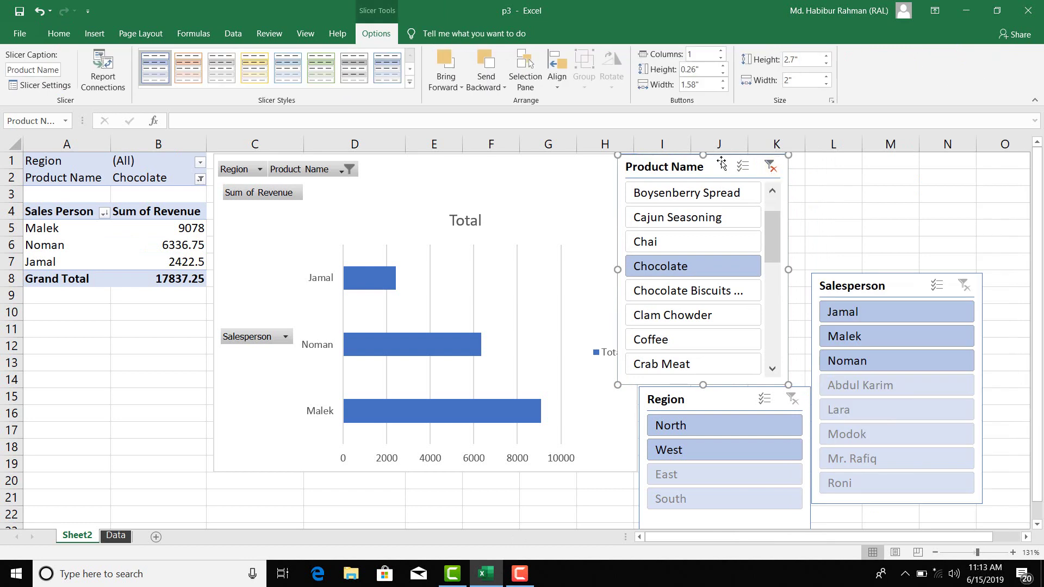
left_click_drag(722, 161, 743, 162)
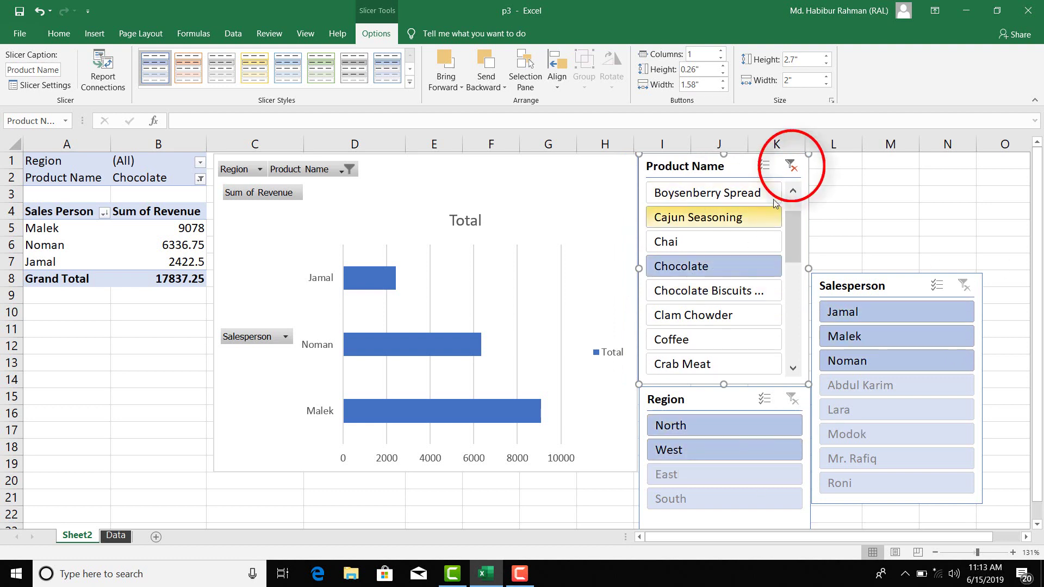
left_click(794, 170)
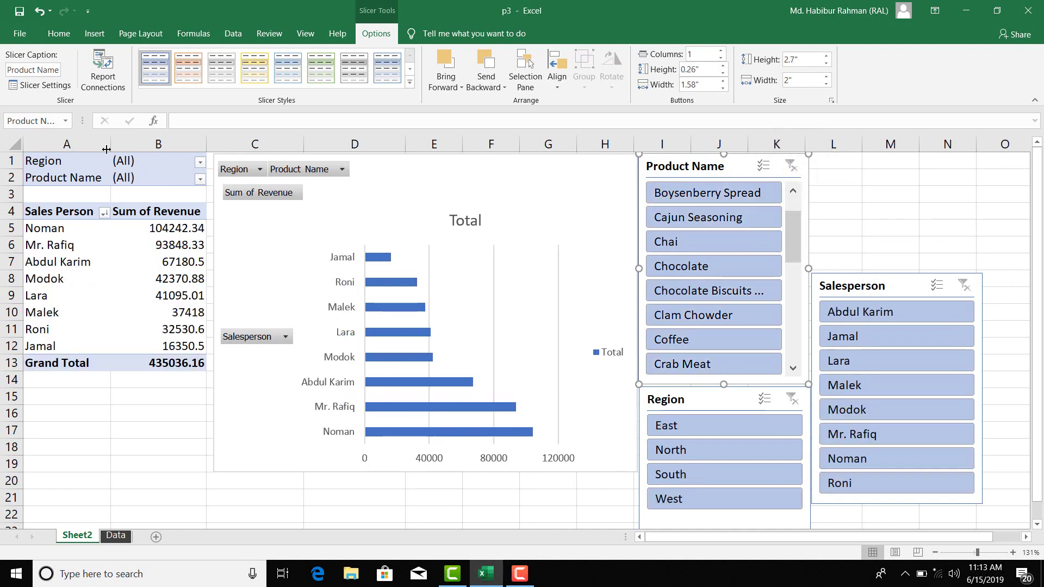
left_click(954, 212)
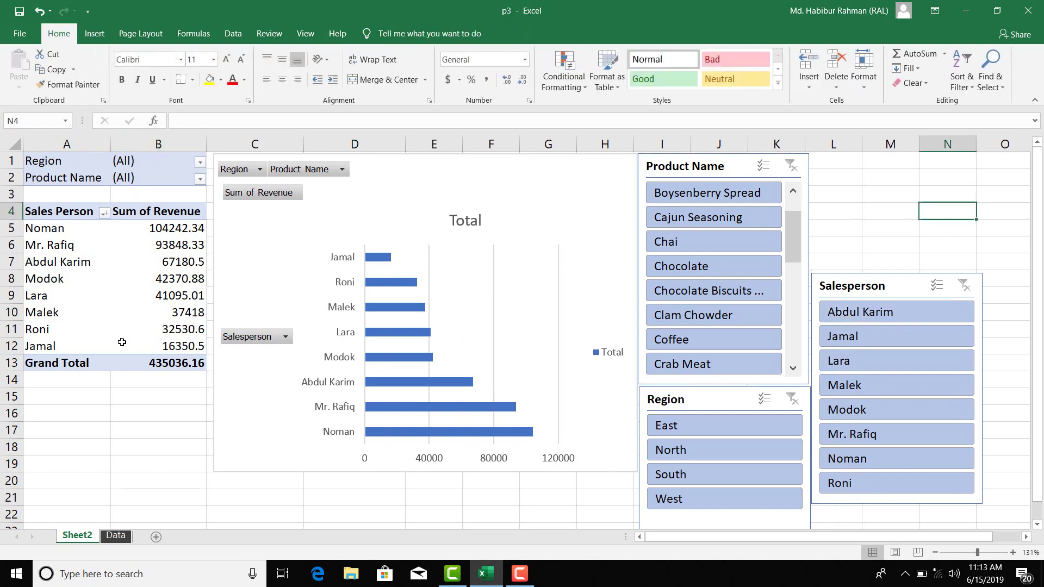